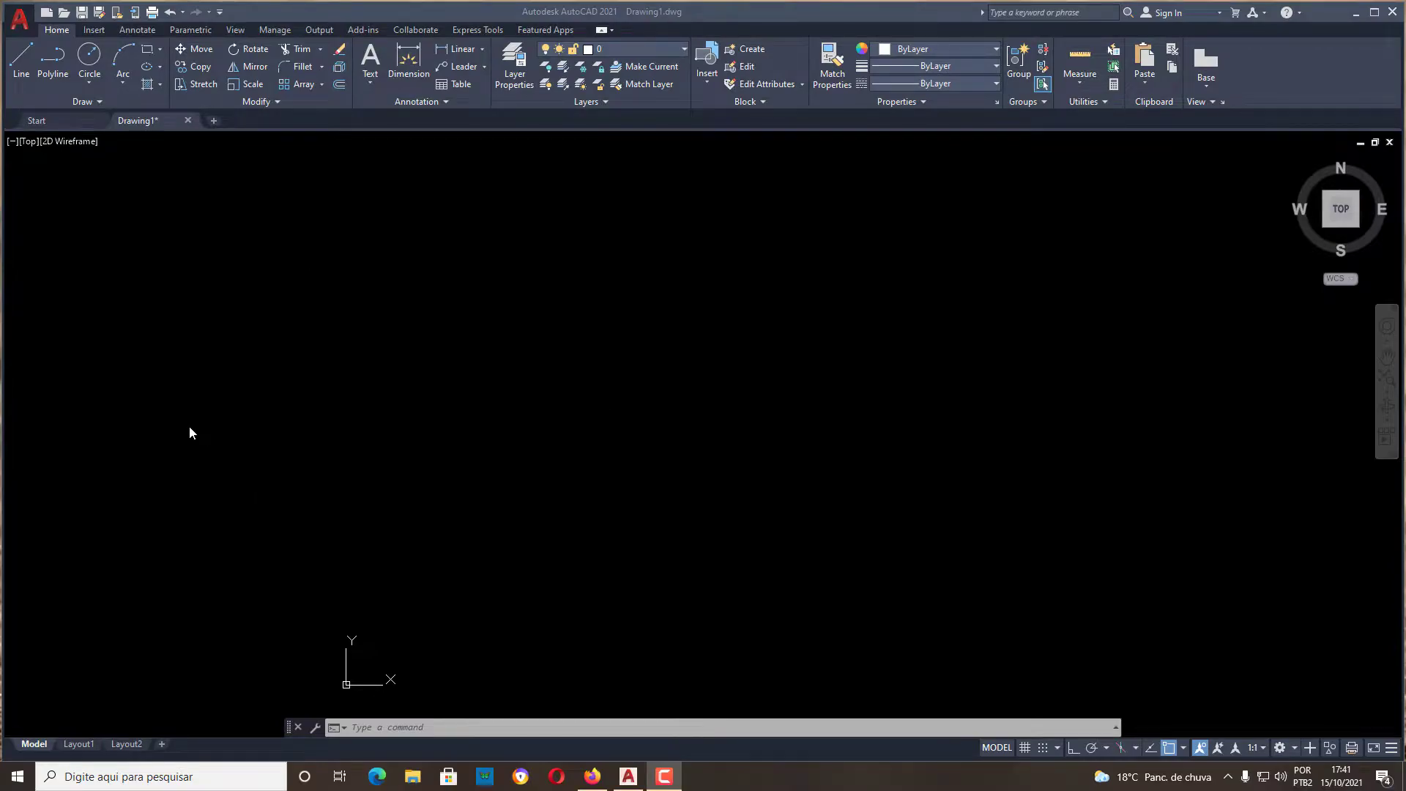
Change the 2D model space uniform background colour from black to White and confirm Options.
click(74, 746)
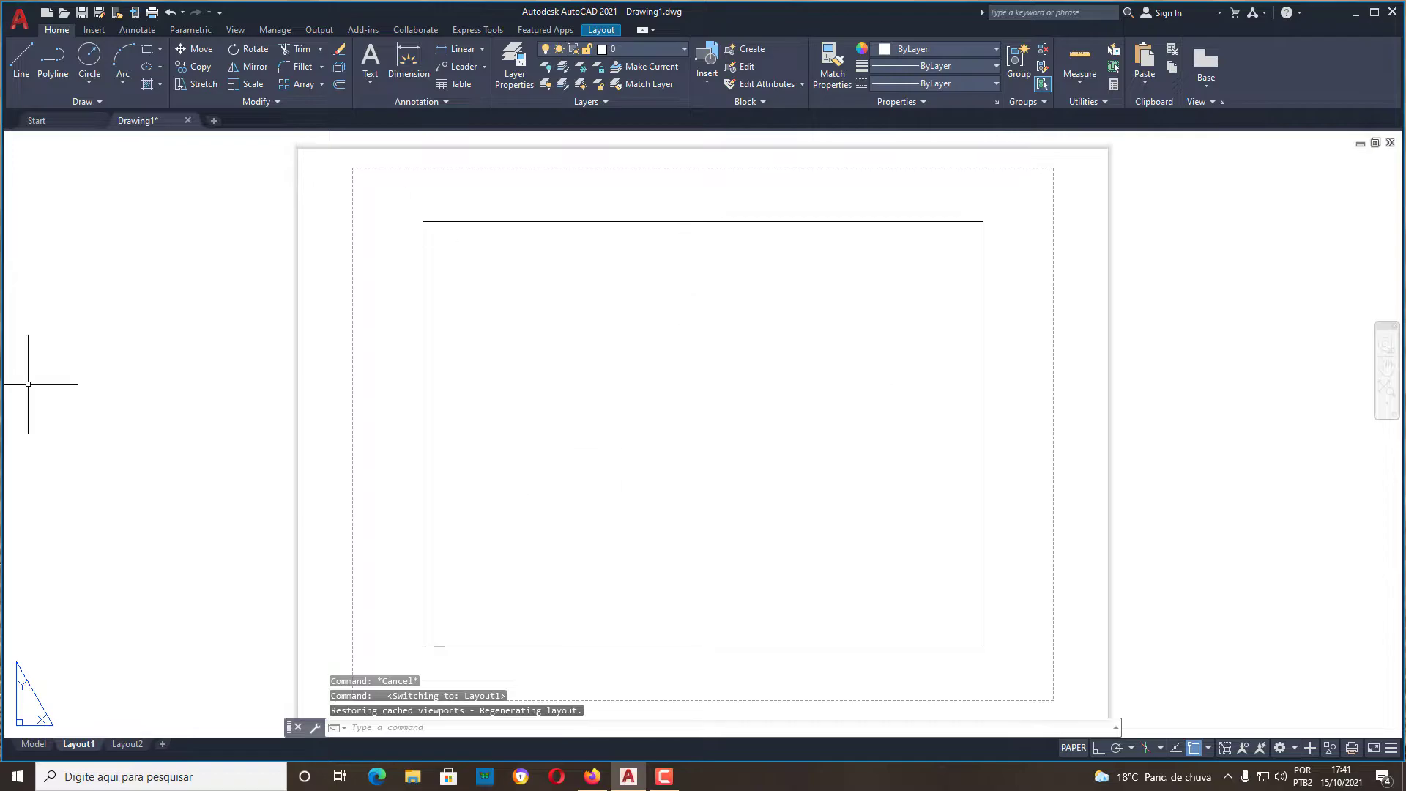
click(33, 744)
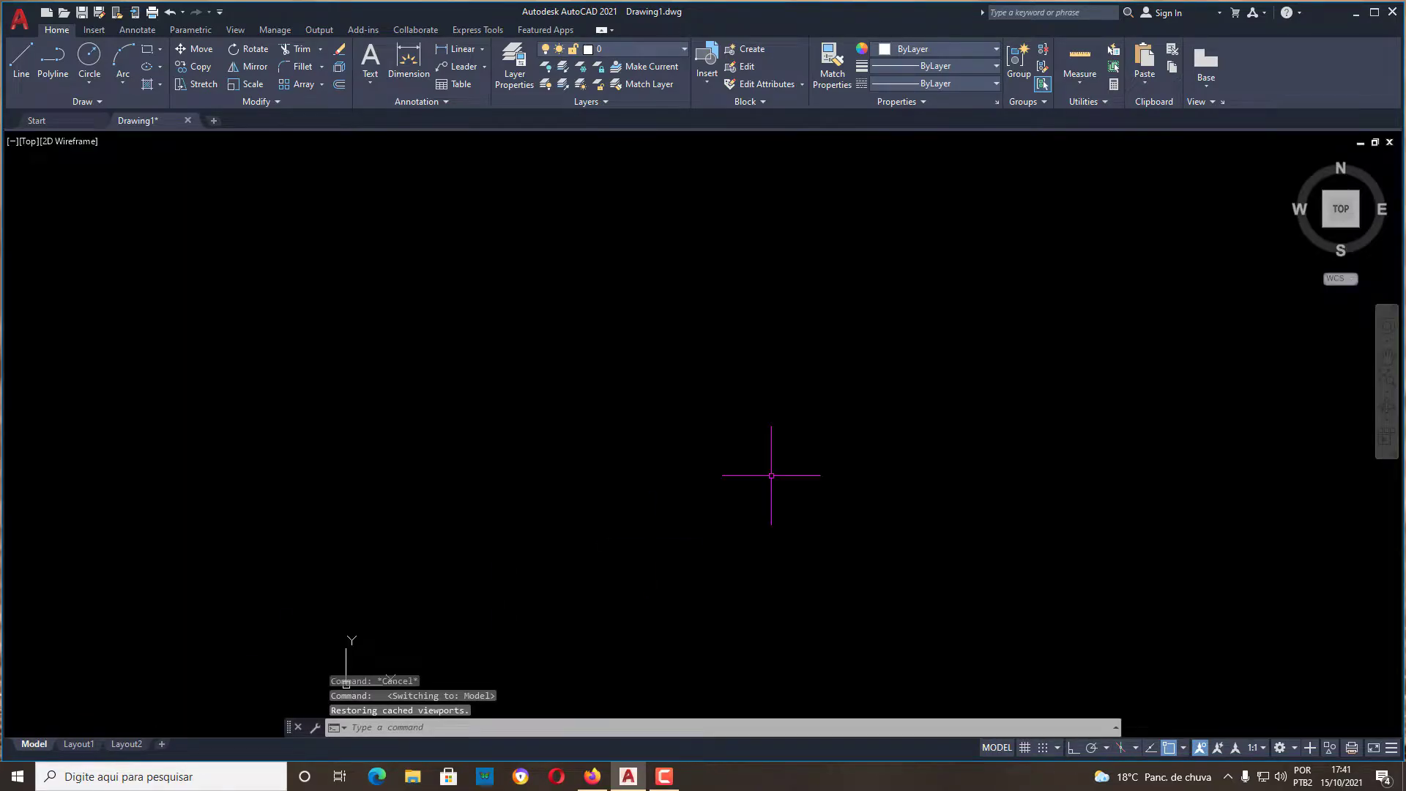
click(22, 22)
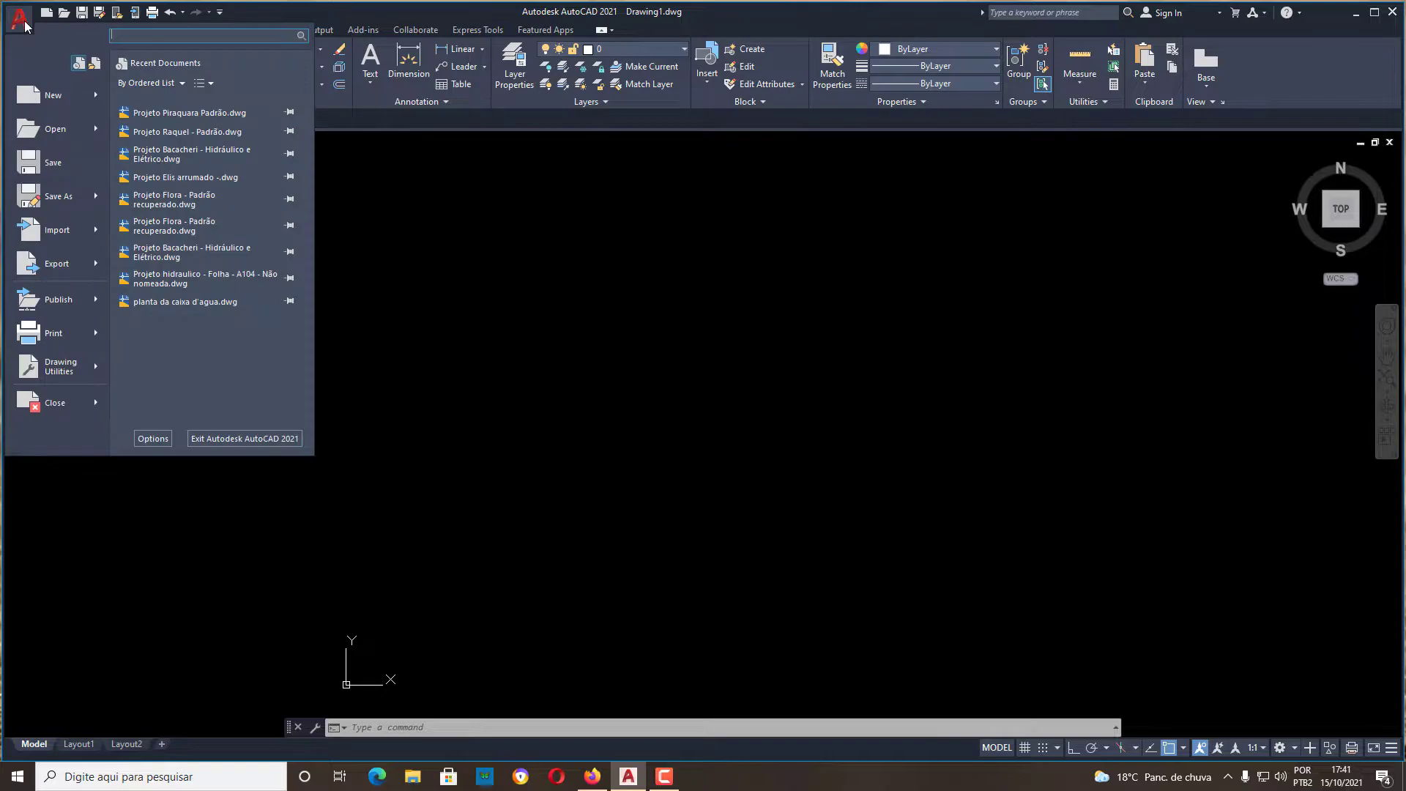
click(153, 438)
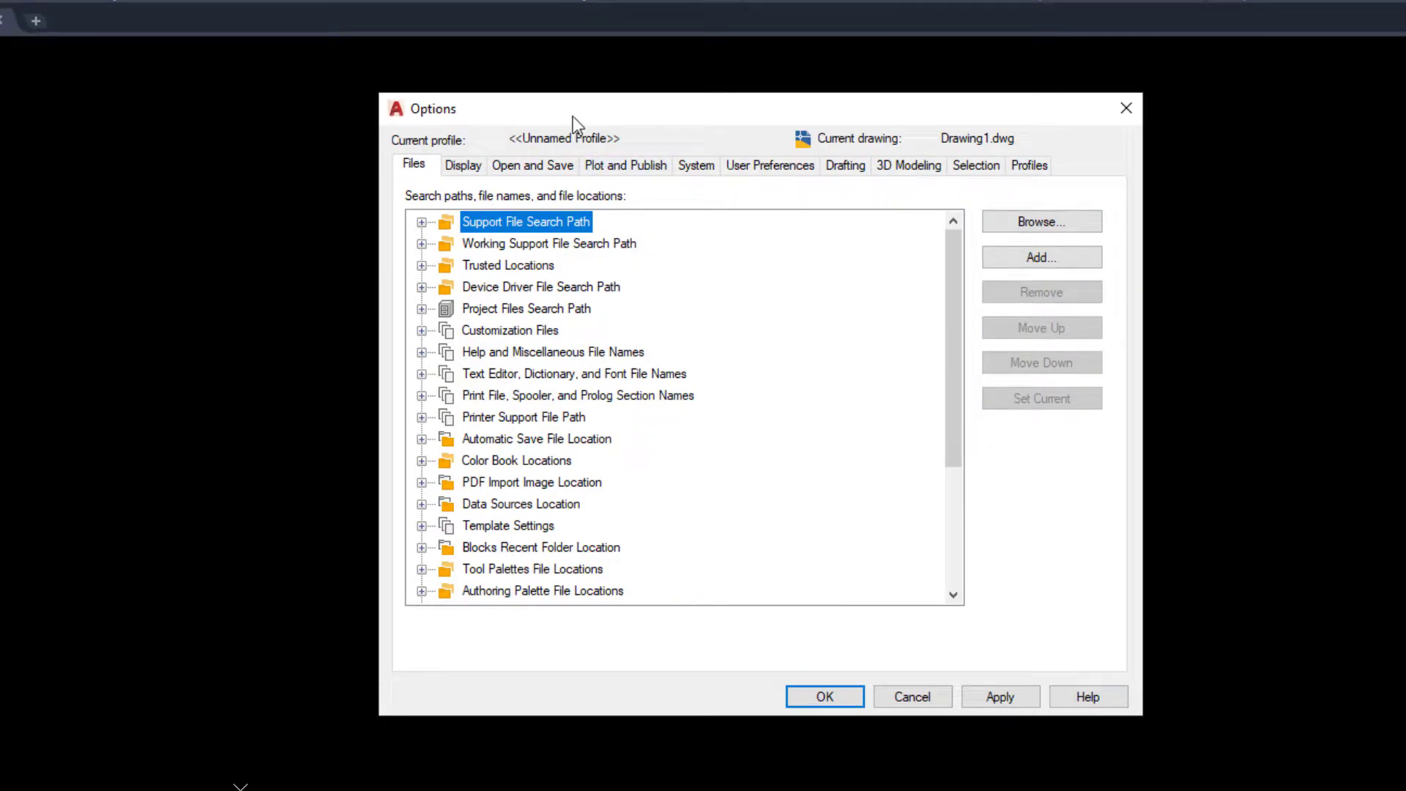
click(464, 169)
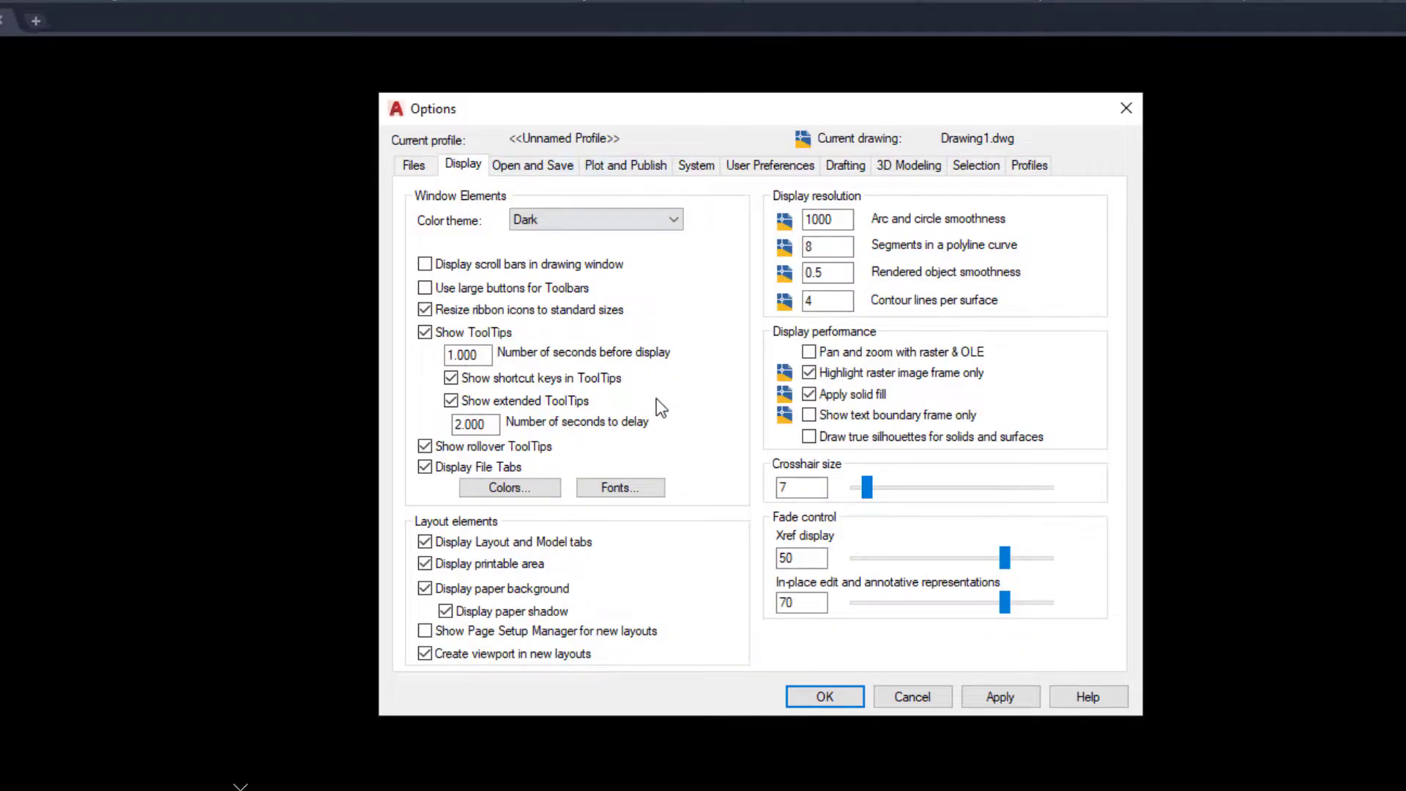
click(504, 495)
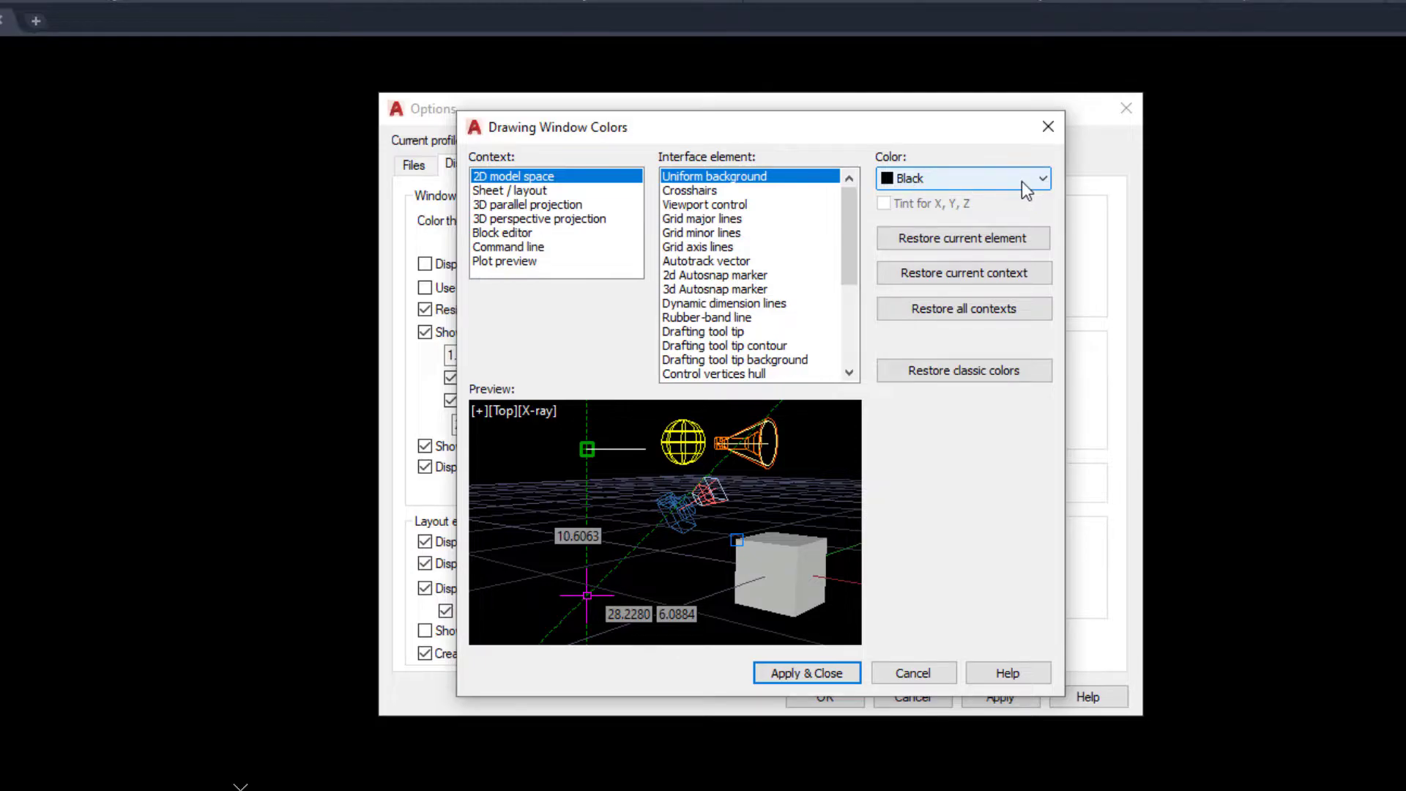
click(1044, 181)
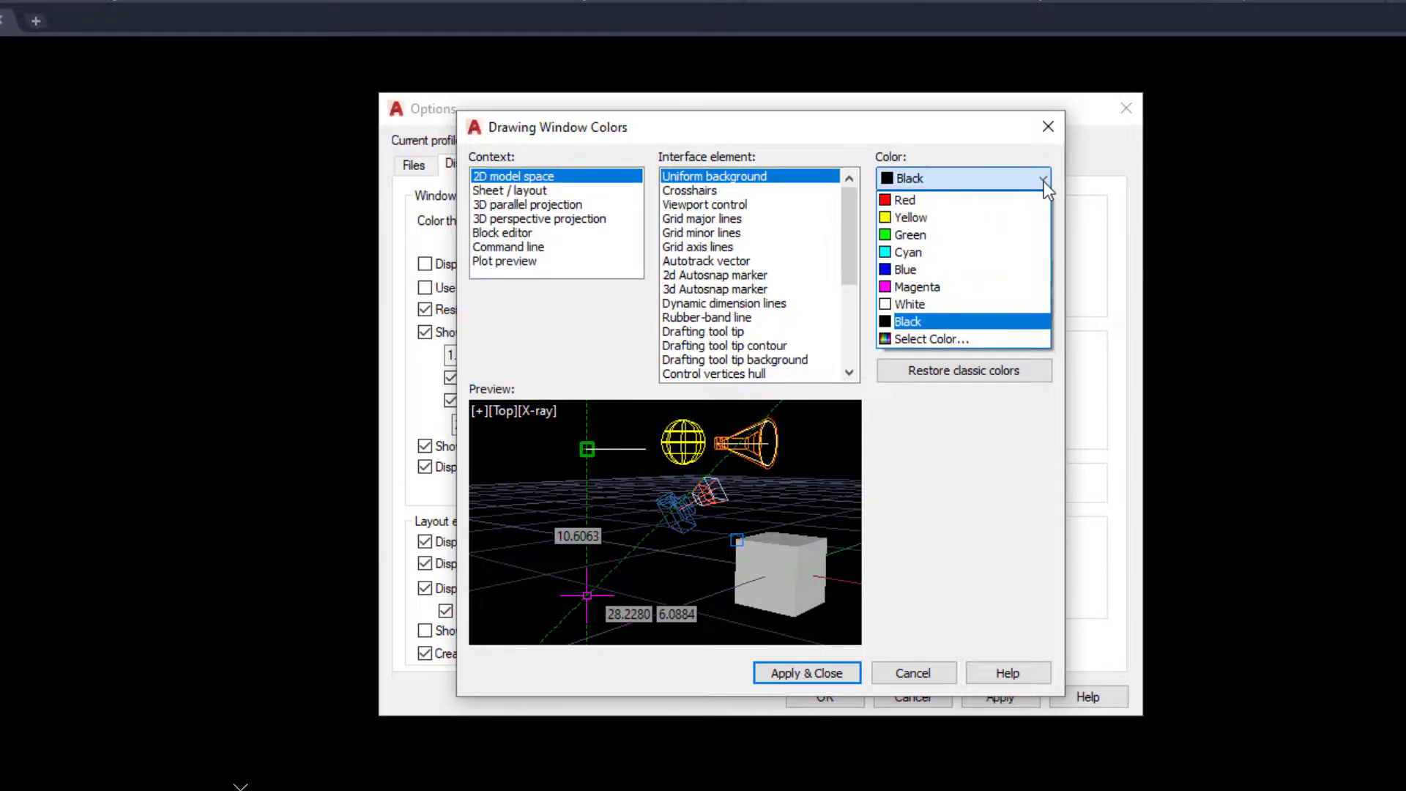
click(910, 305)
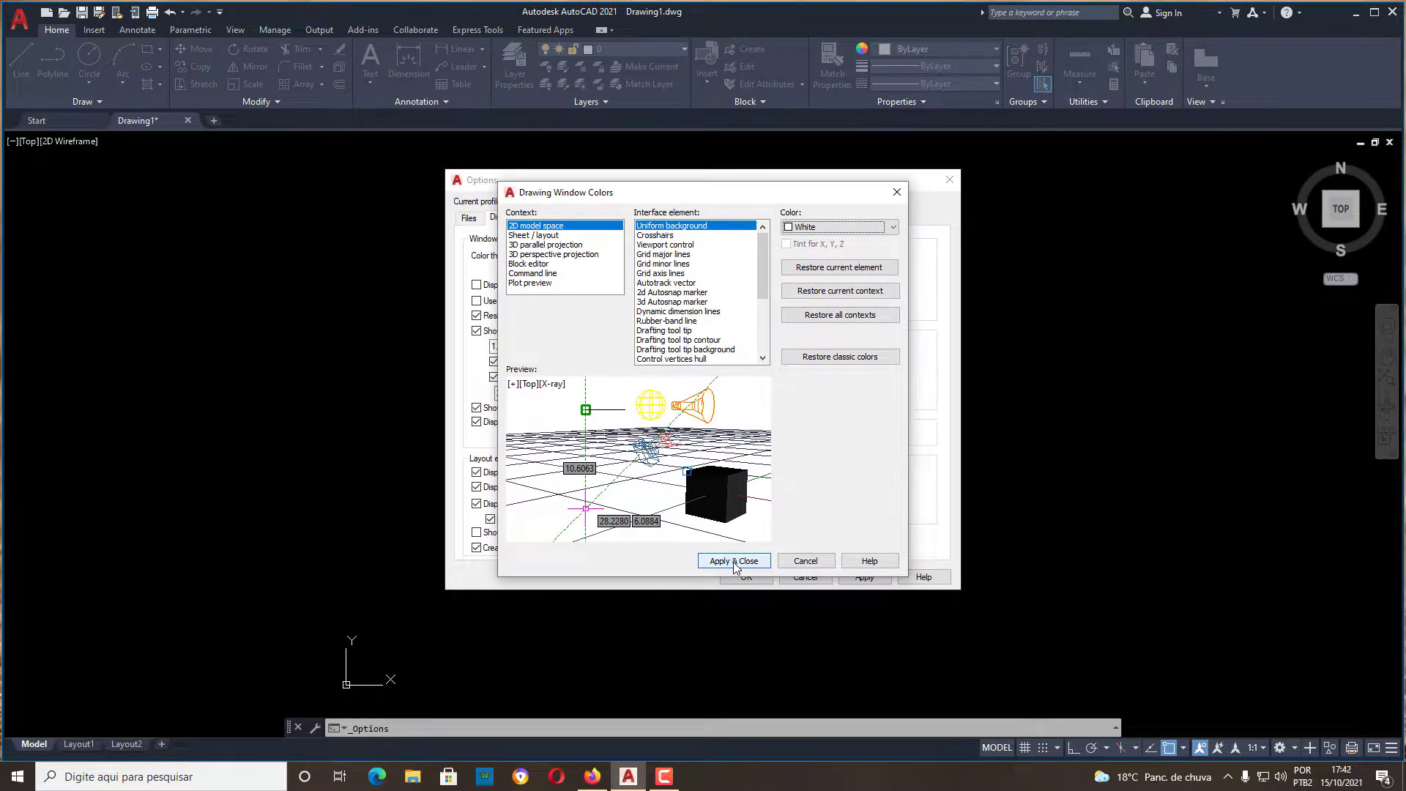
click(733, 562)
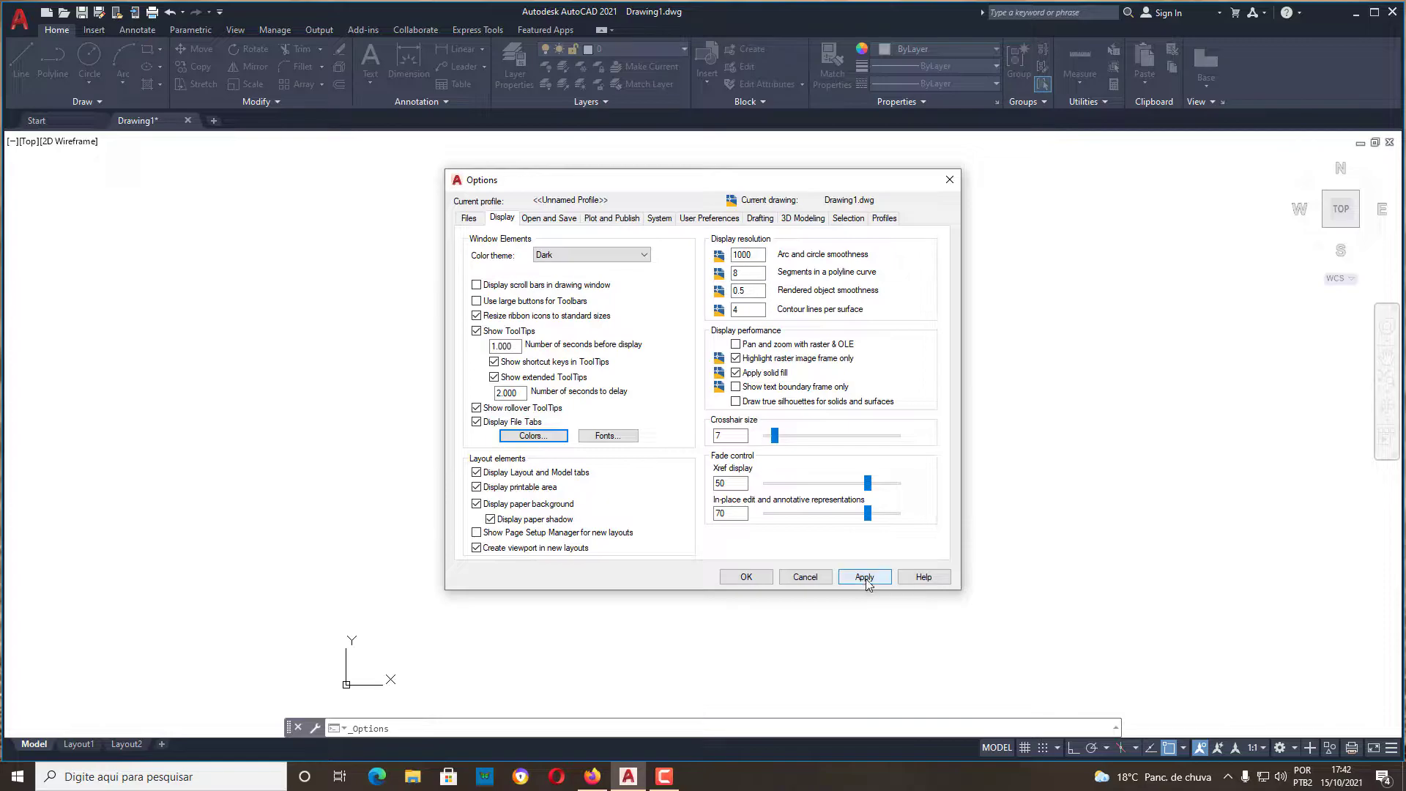
click(746, 577)
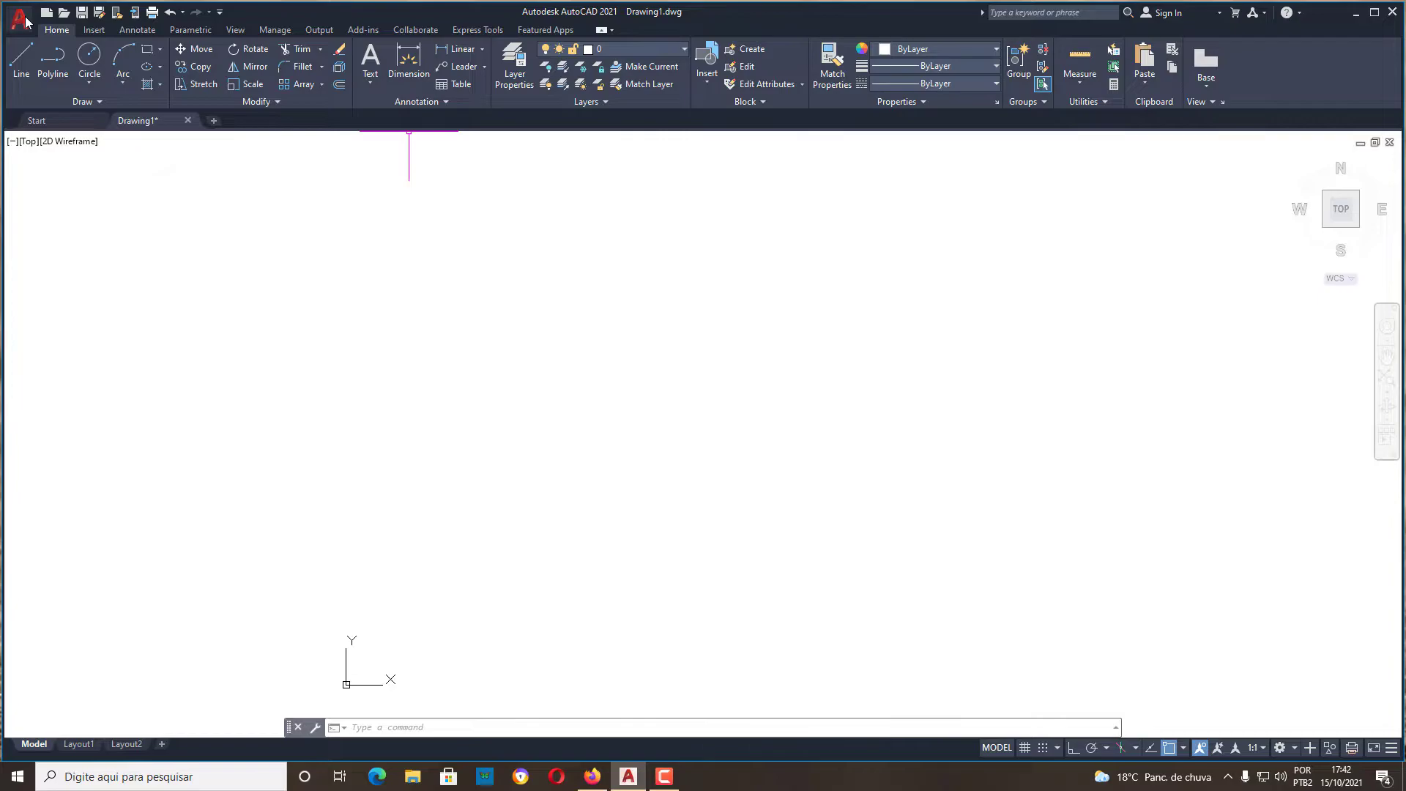
Set the 2D model space uniform background colour back to Black and confirm Options.
click(20, 20)
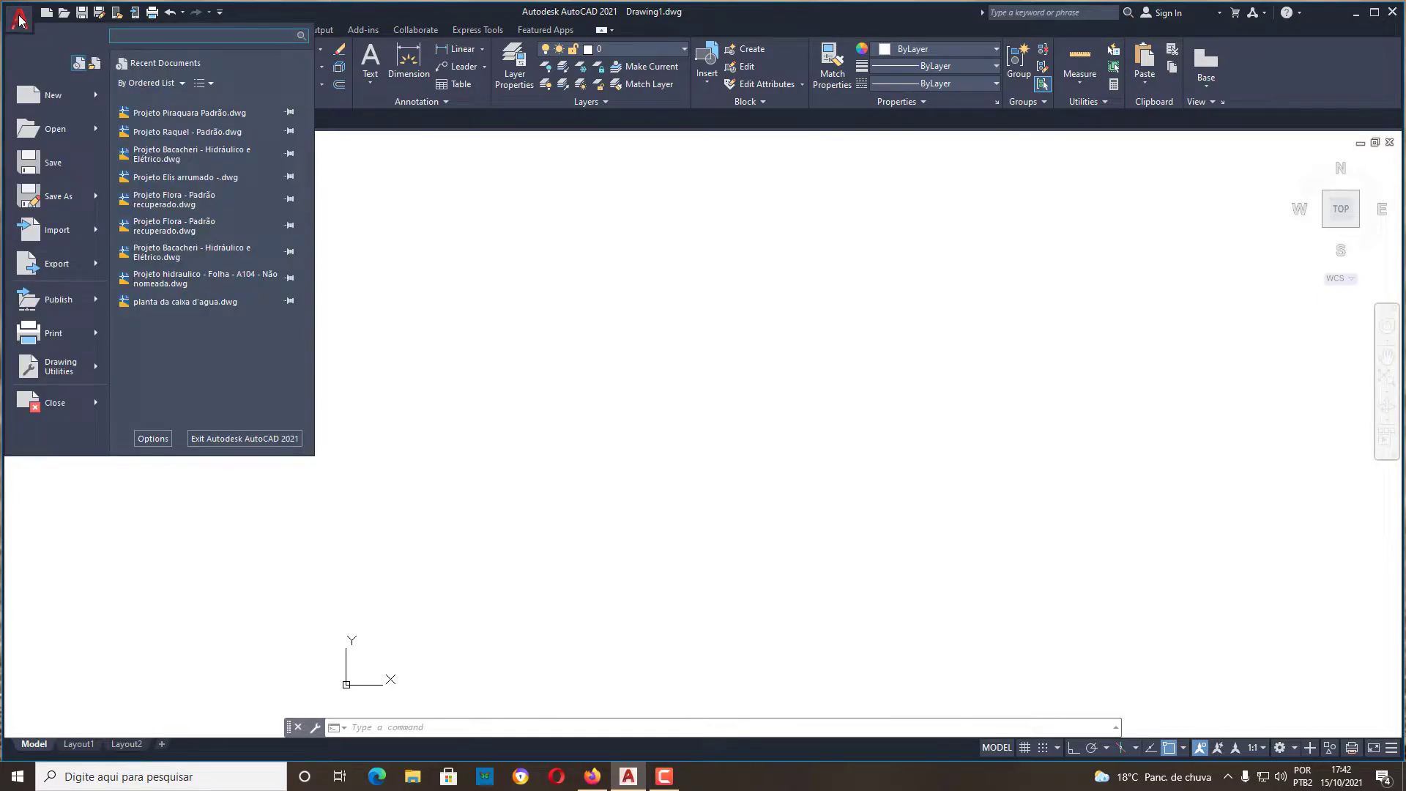
click(149, 440)
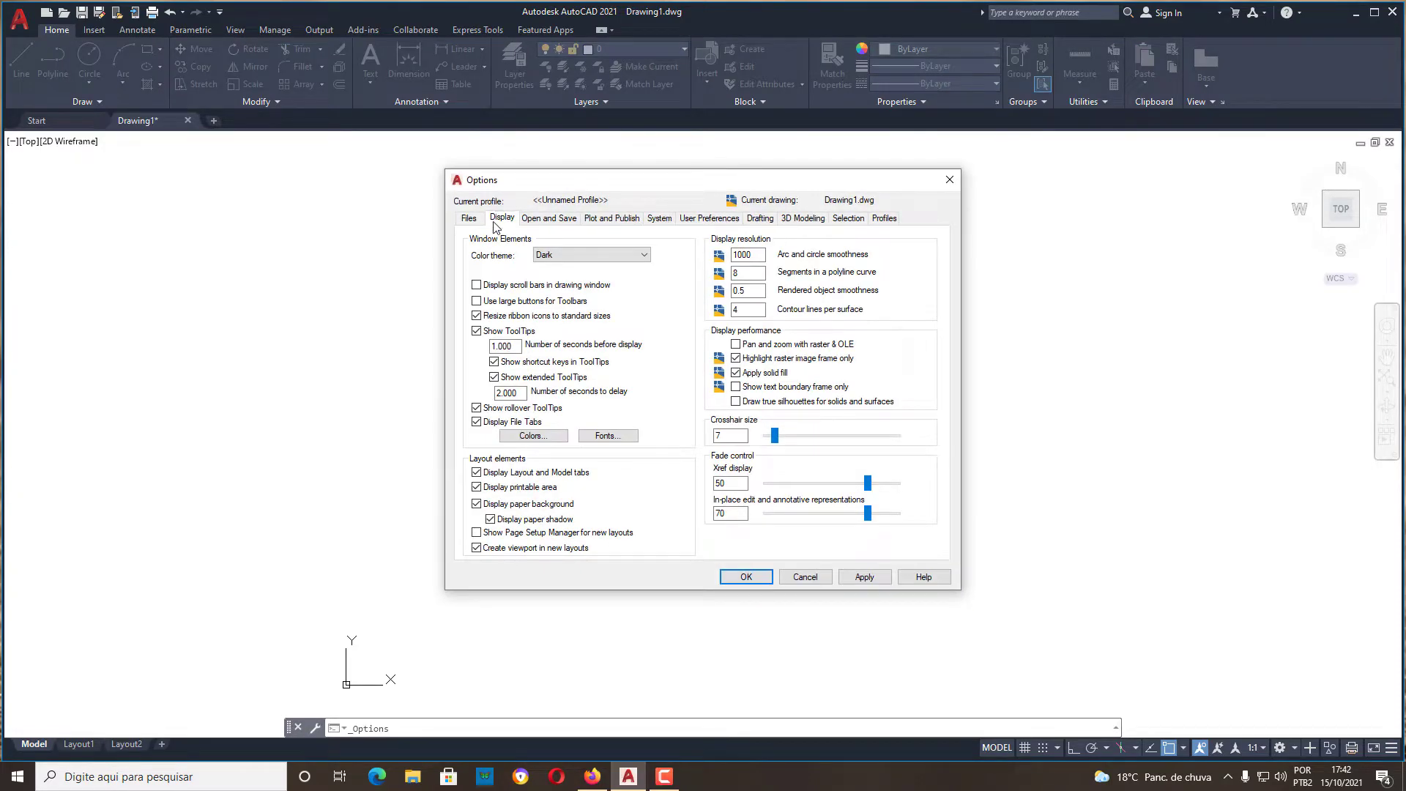
click(529, 438)
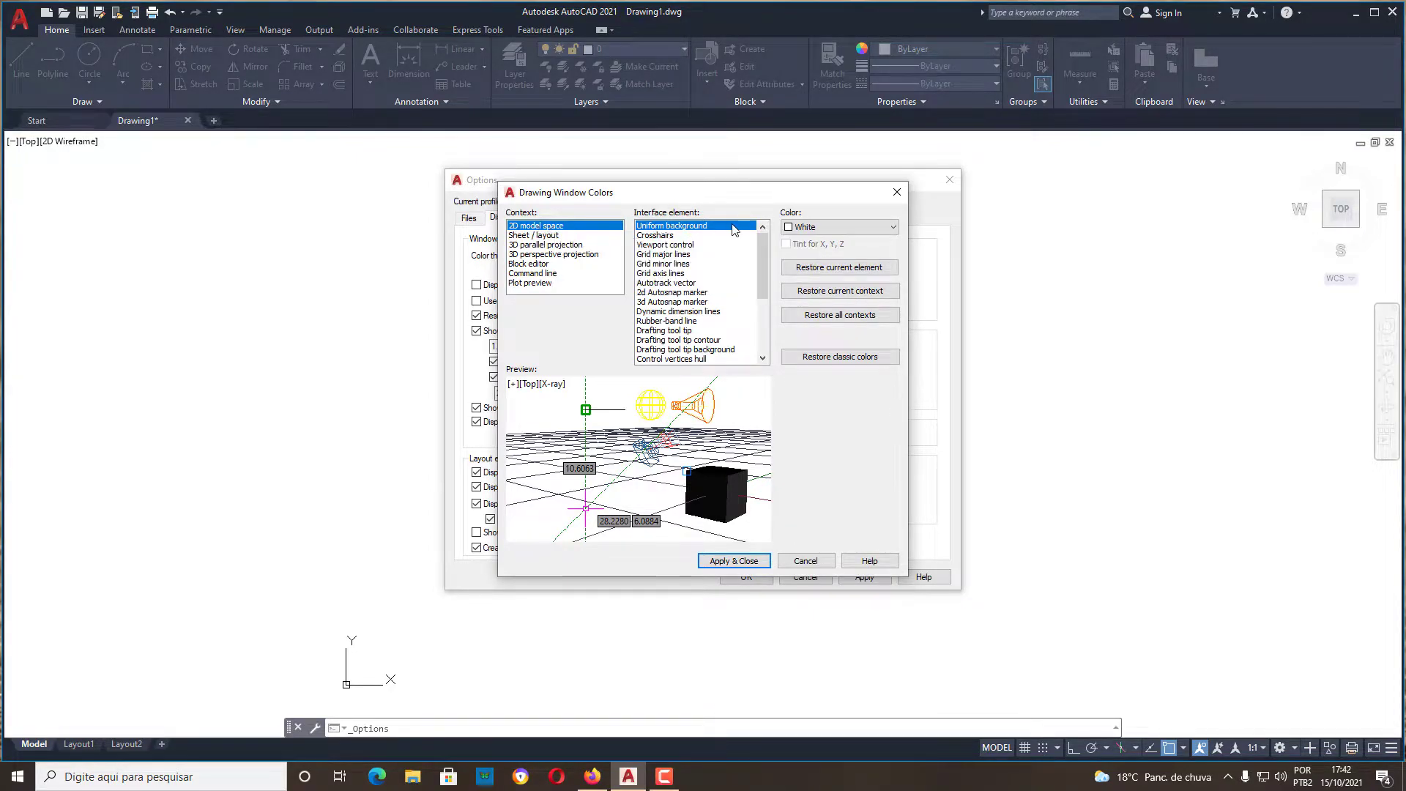
click(837, 230)
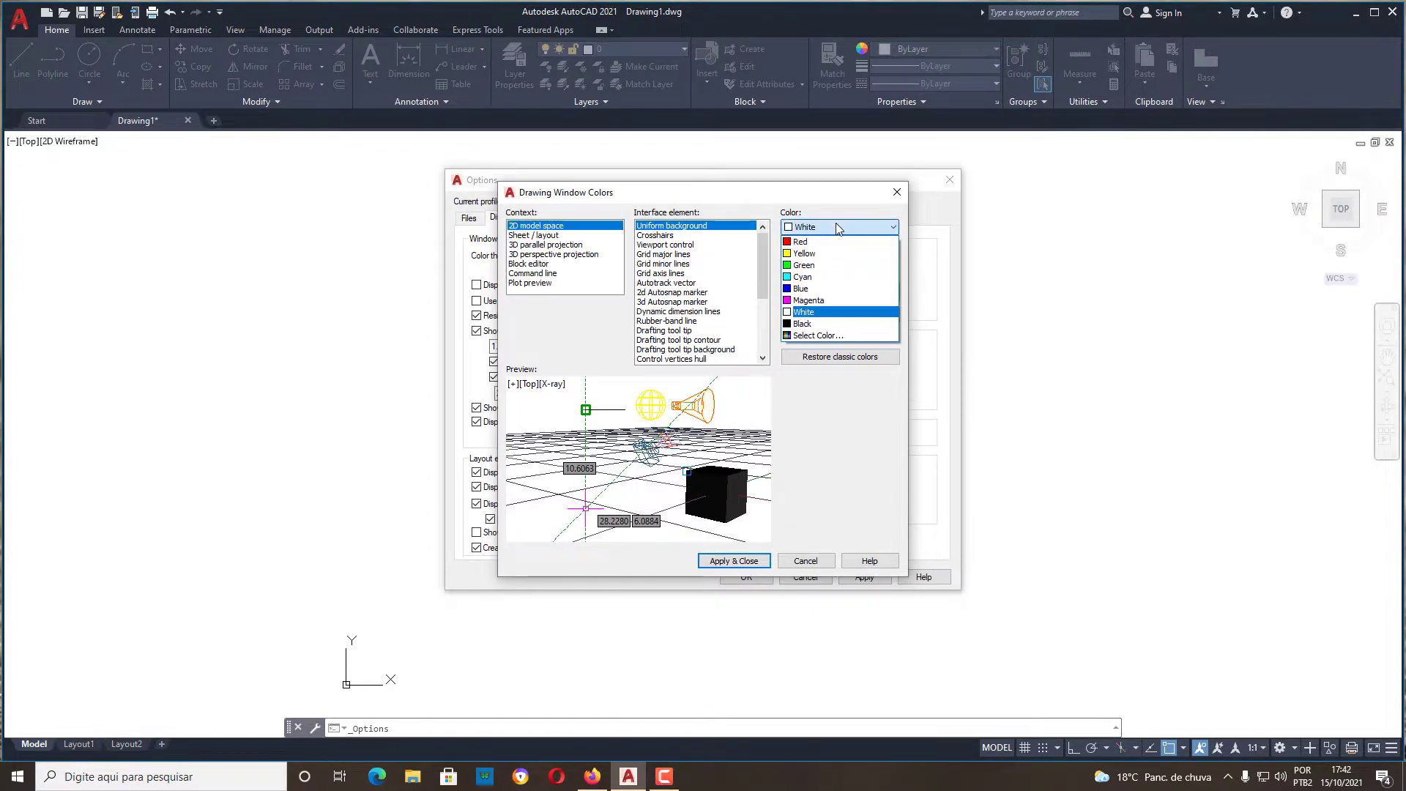
click(805, 326)
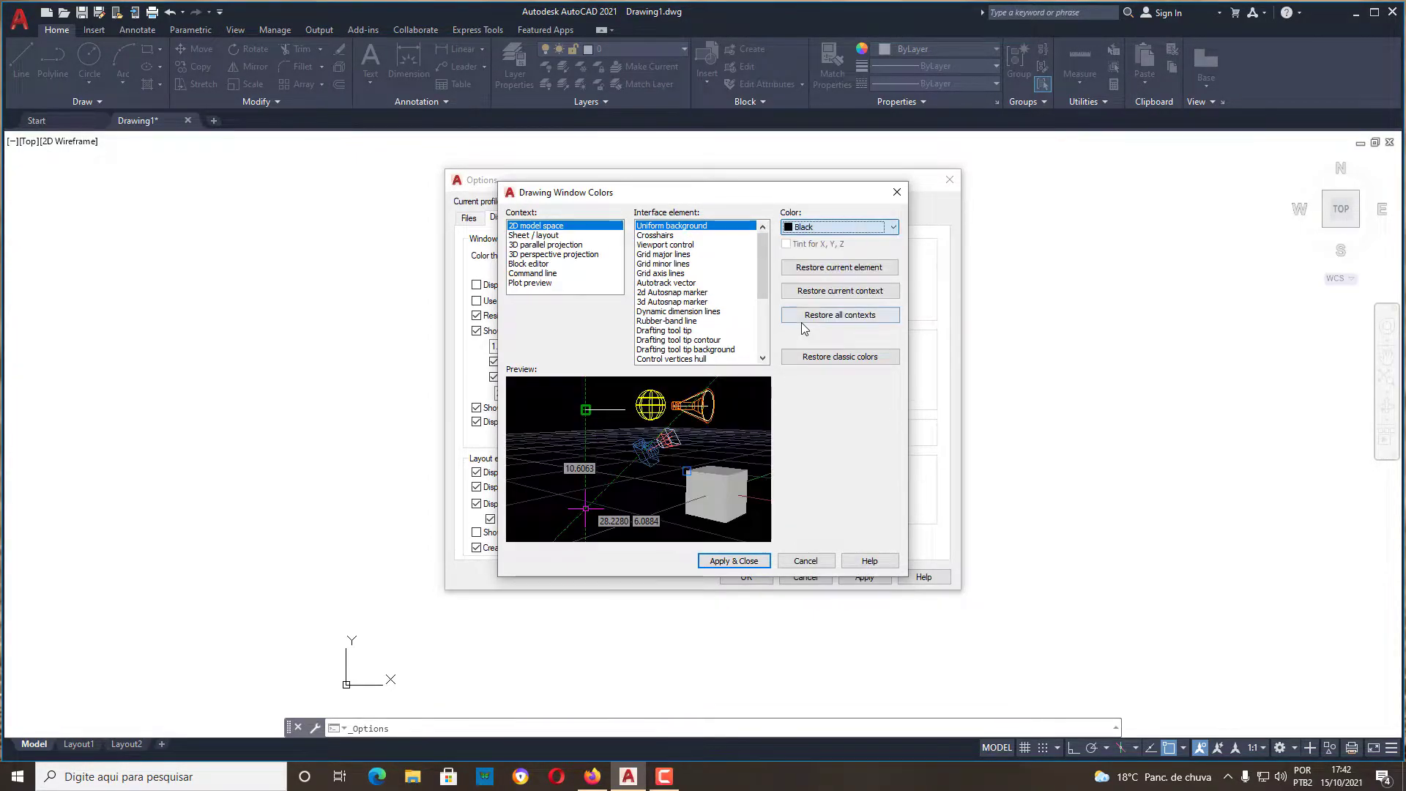
click(739, 563)
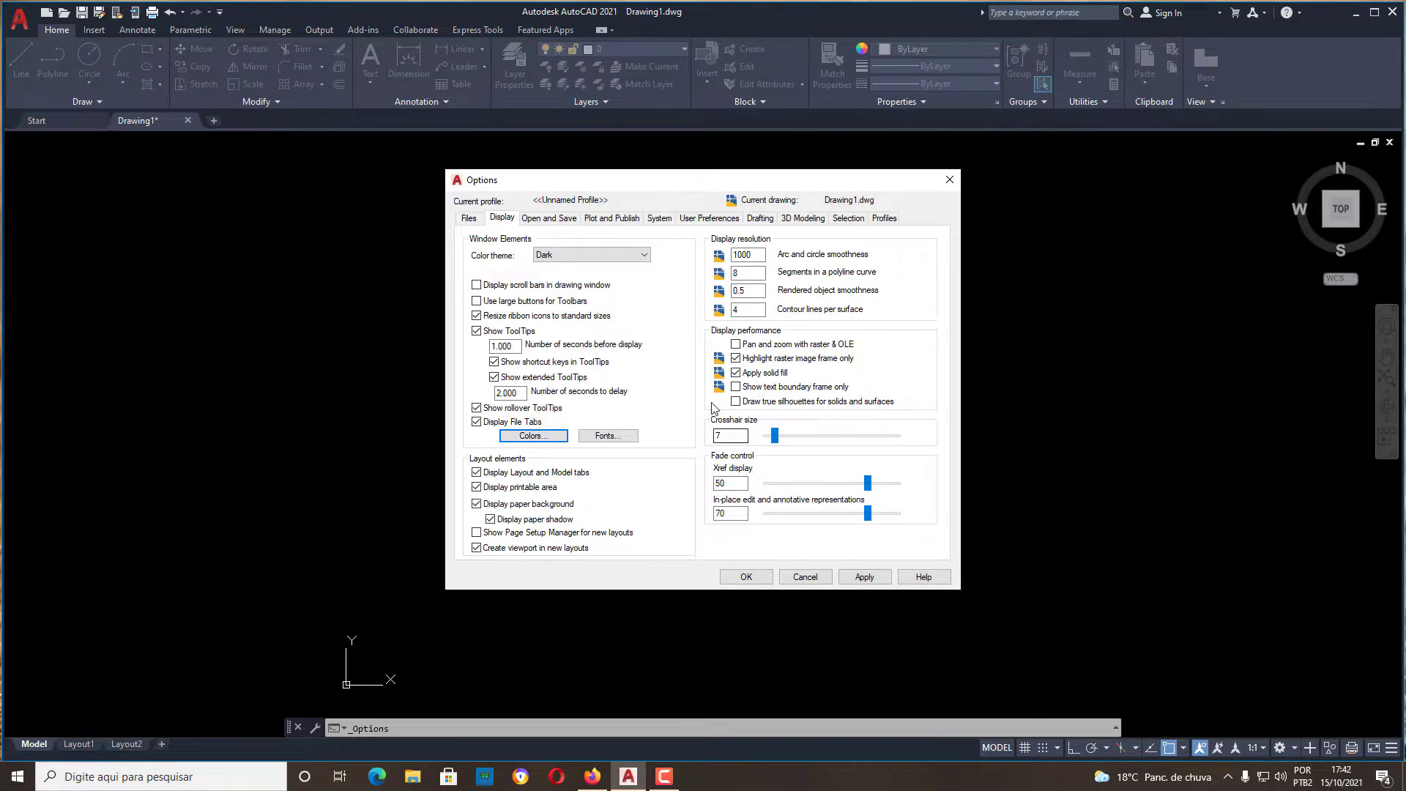
click(750, 576)
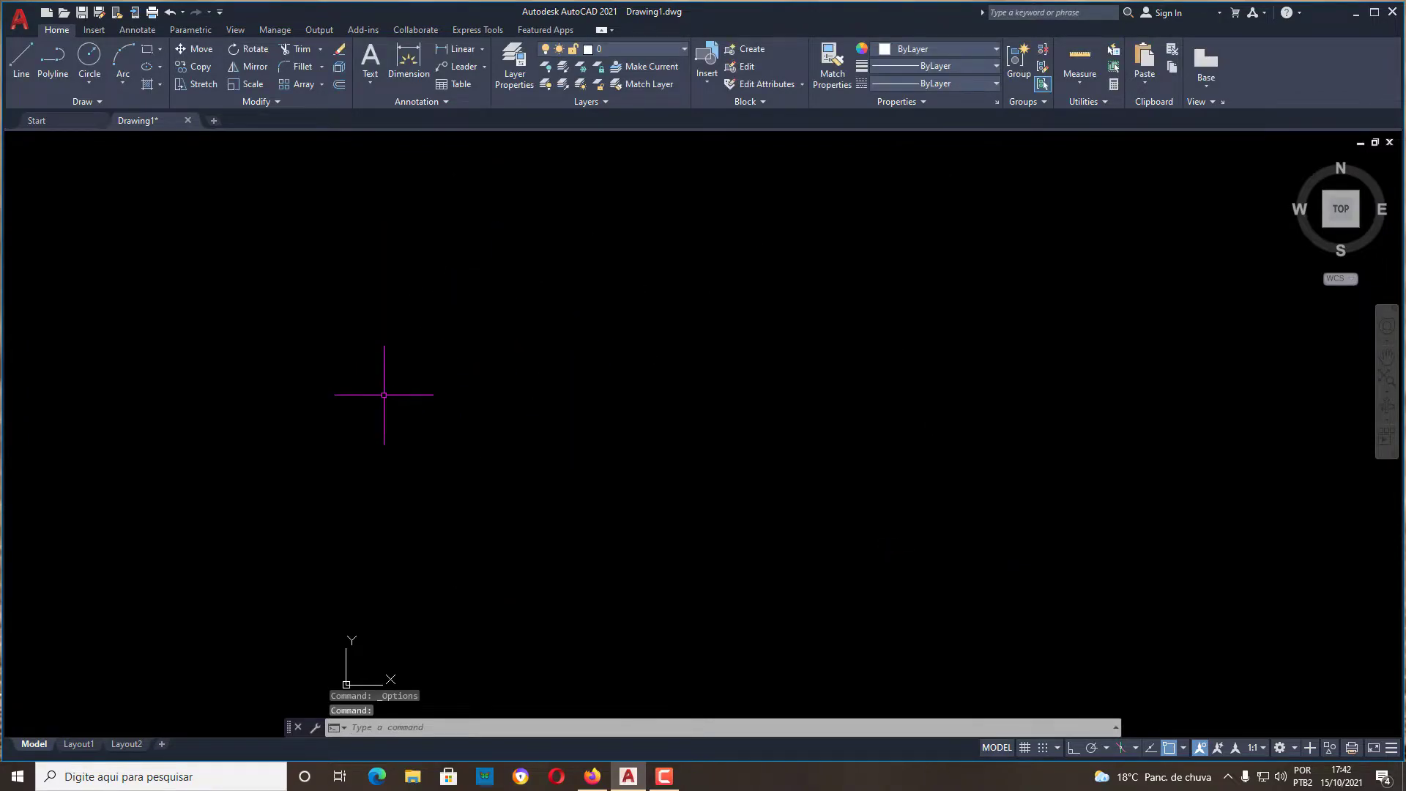
On Layout1, set the Sheet/layout uniform background colour to Yellow and apply it.
click(81, 744)
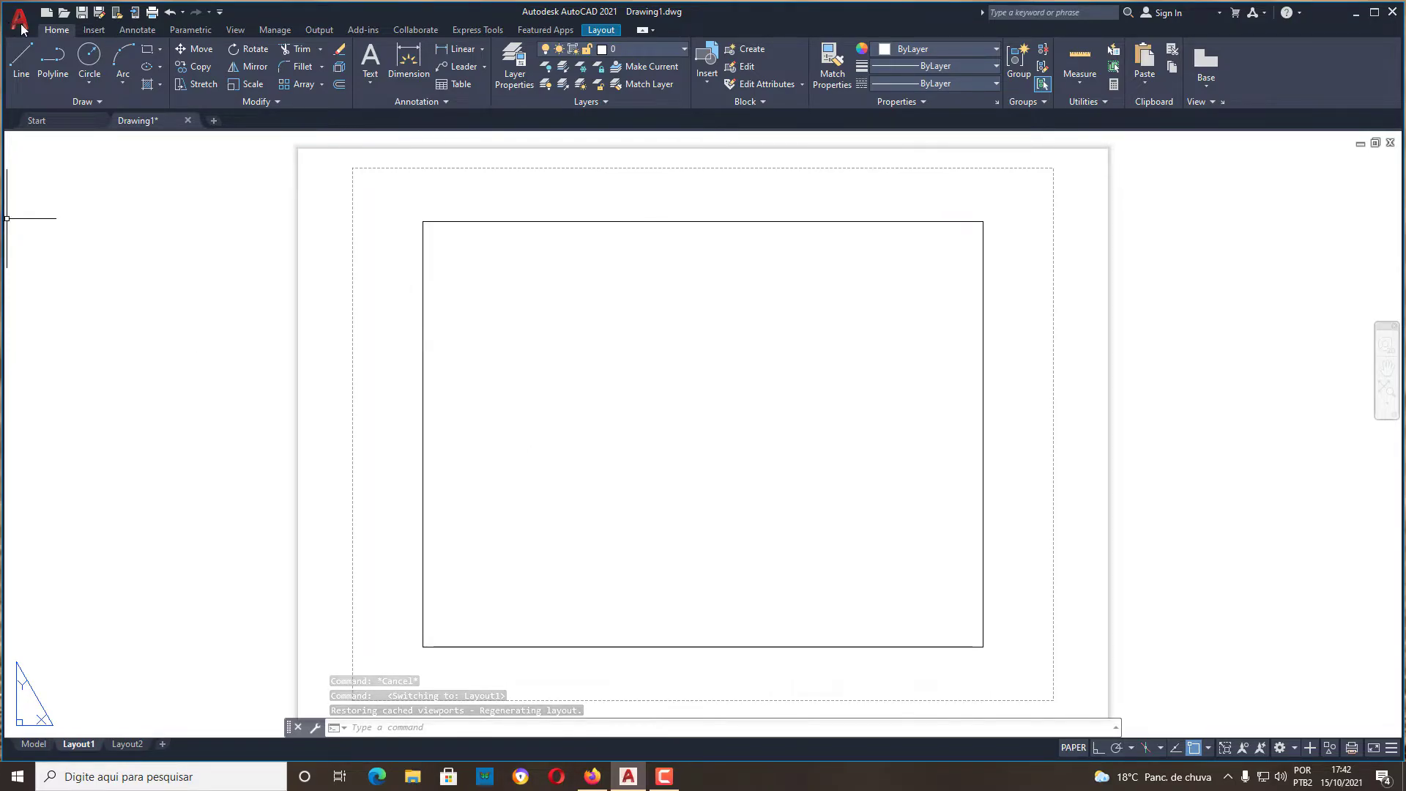
click(22, 27)
click(153, 438)
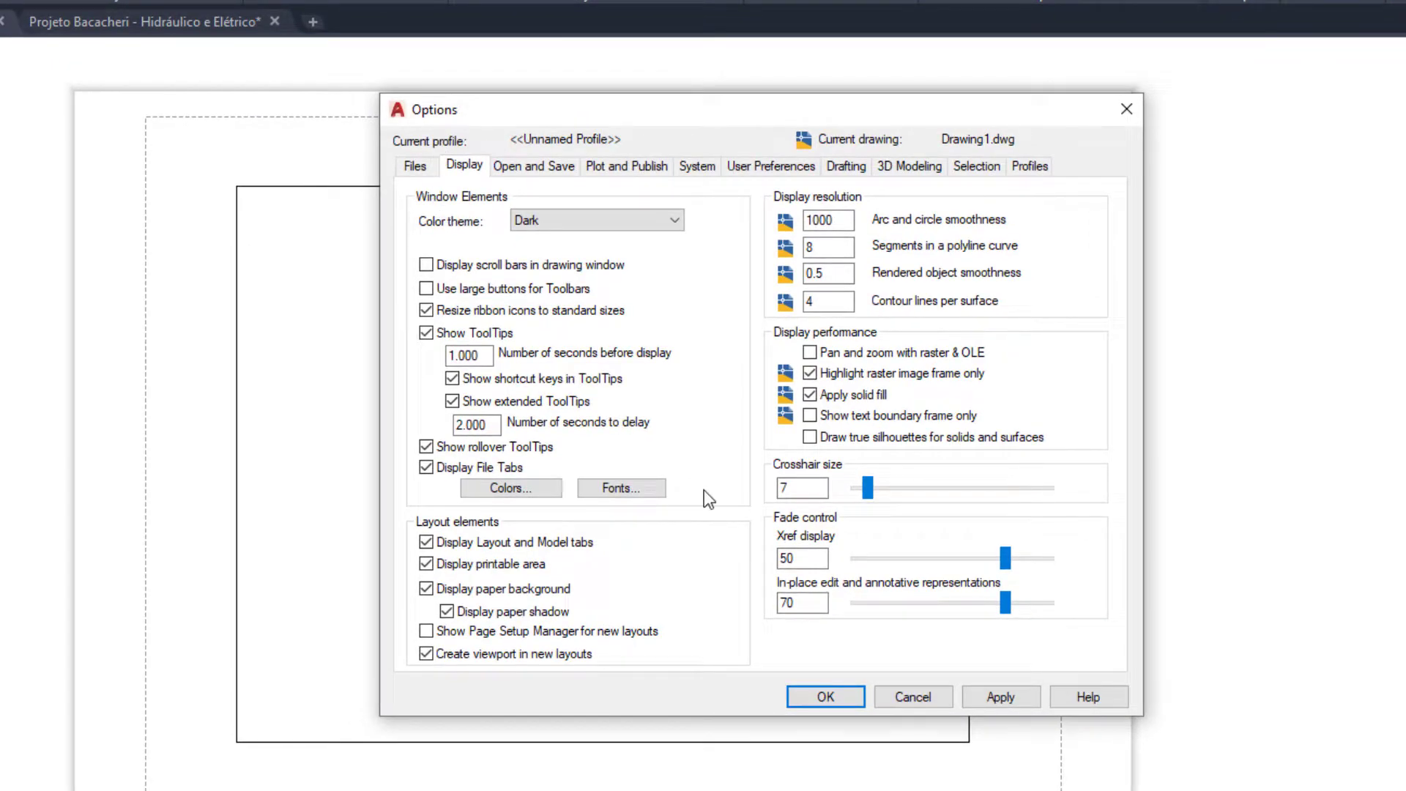
click(517, 483)
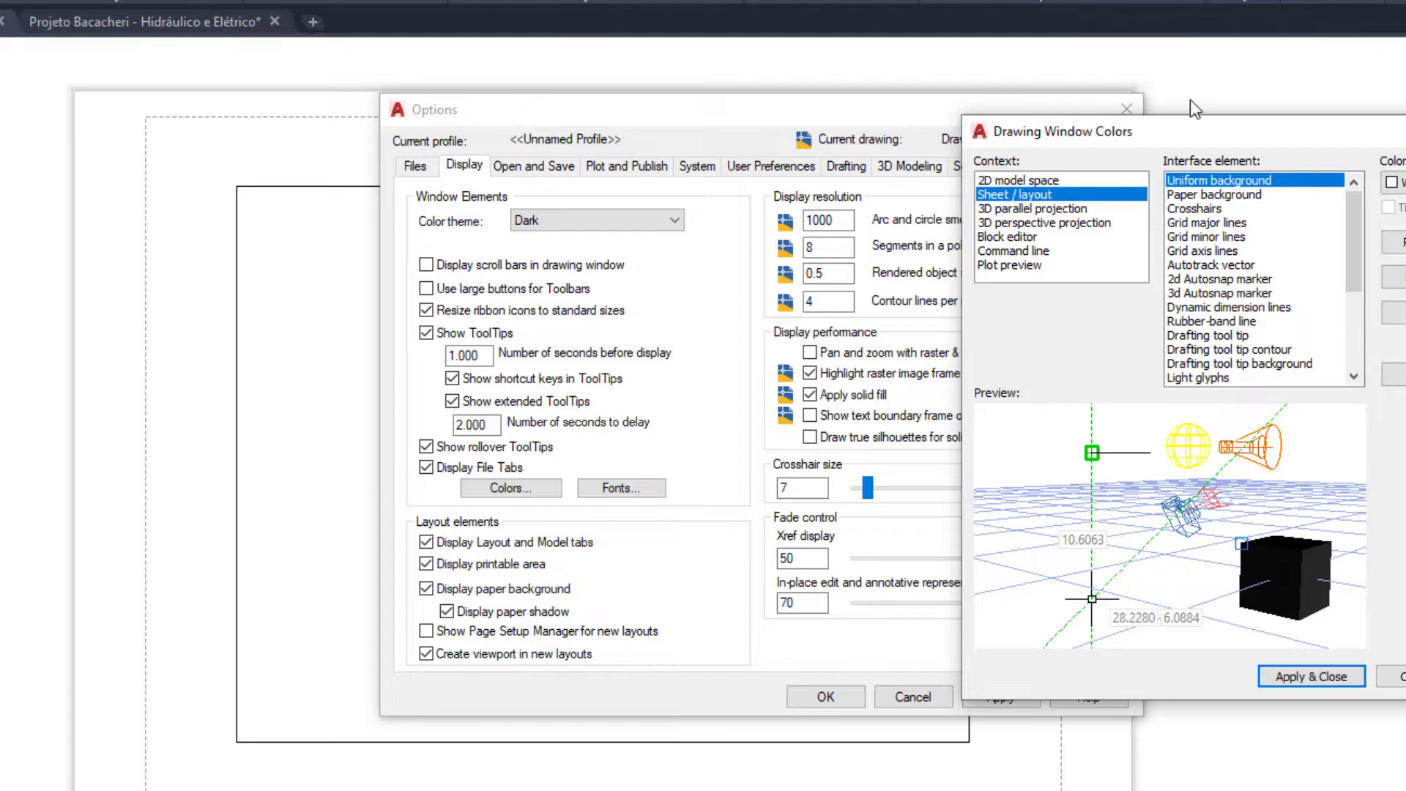
mouse_move(1217, 138)
mouse_down()
mouse_move(717, 179)
mouse_move(757, 225)
mouse_up()
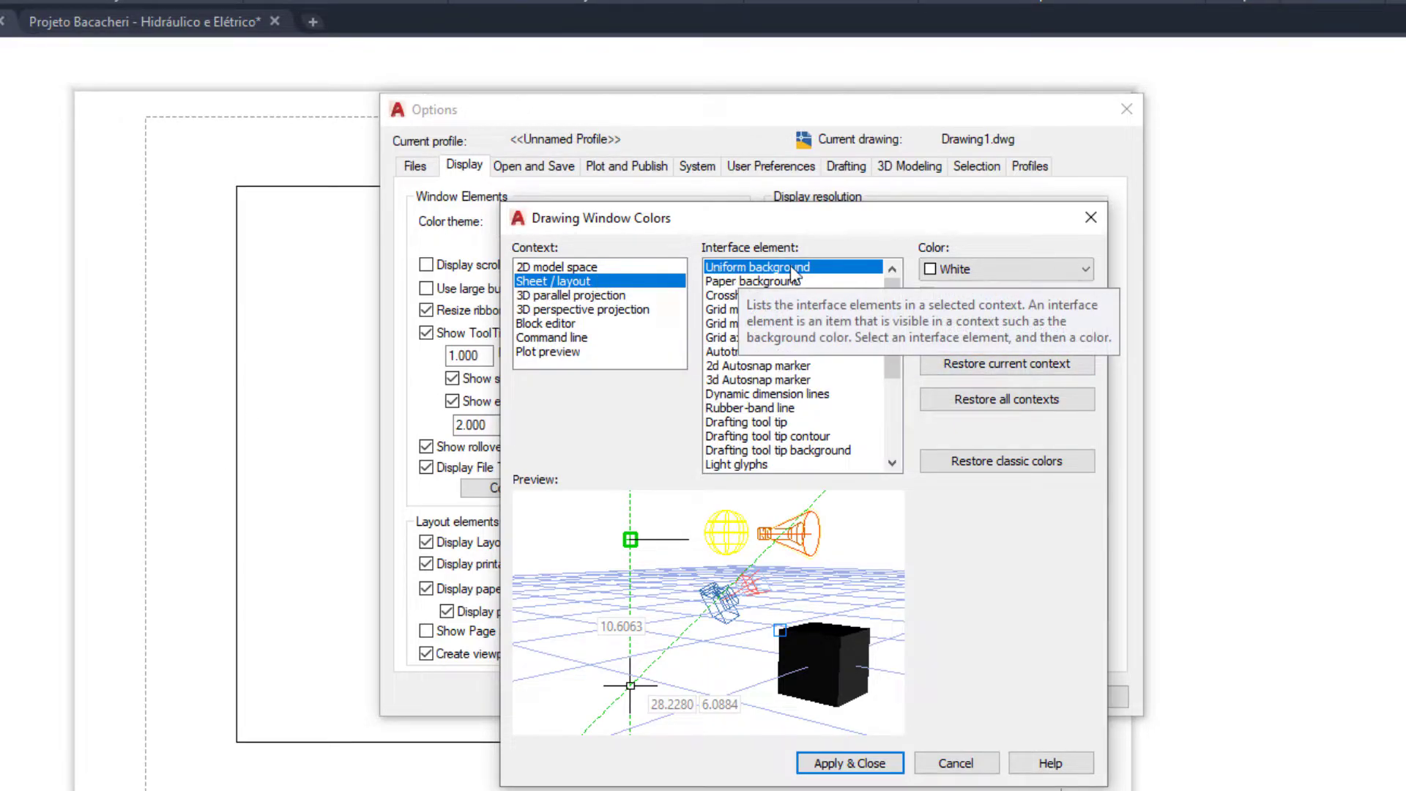
click(1062, 281)
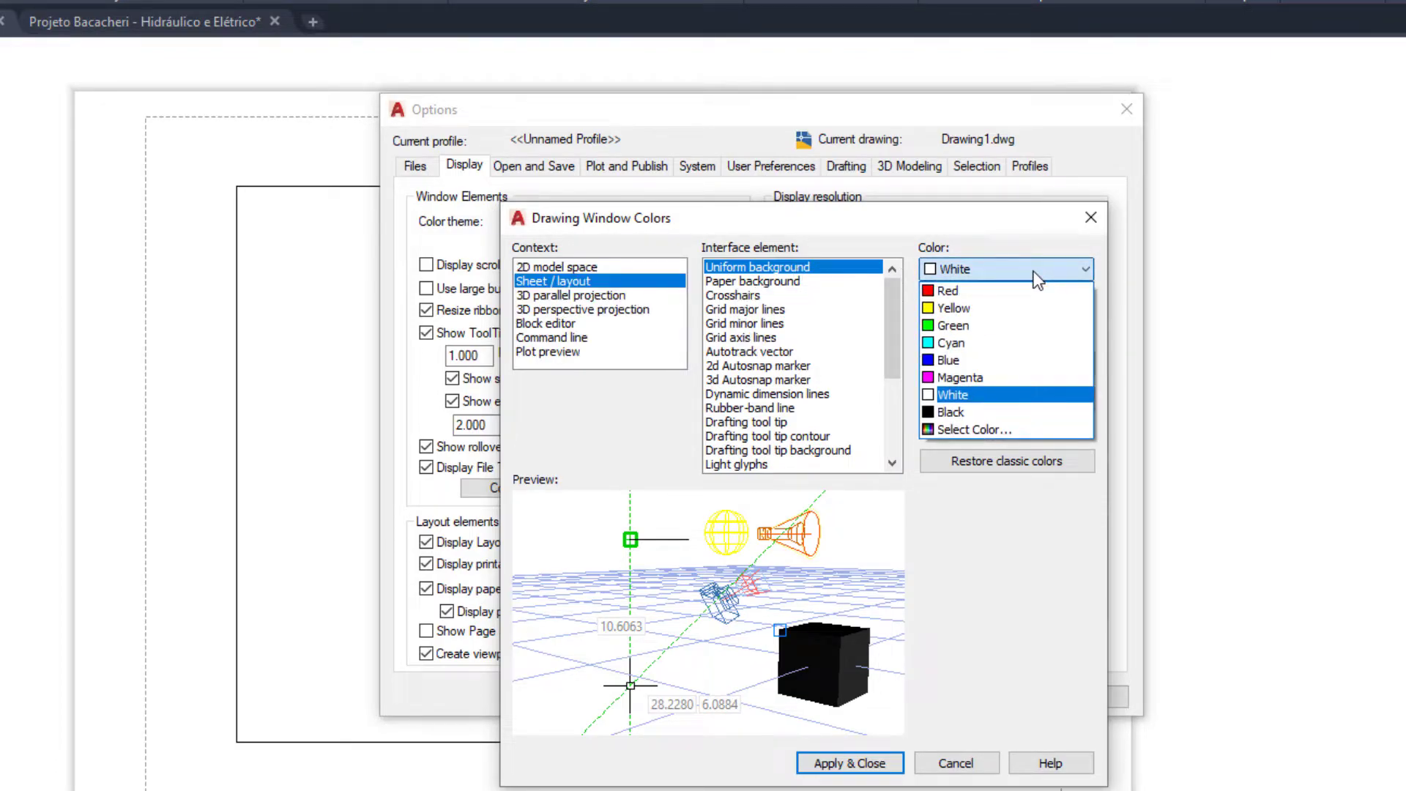
click(952, 305)
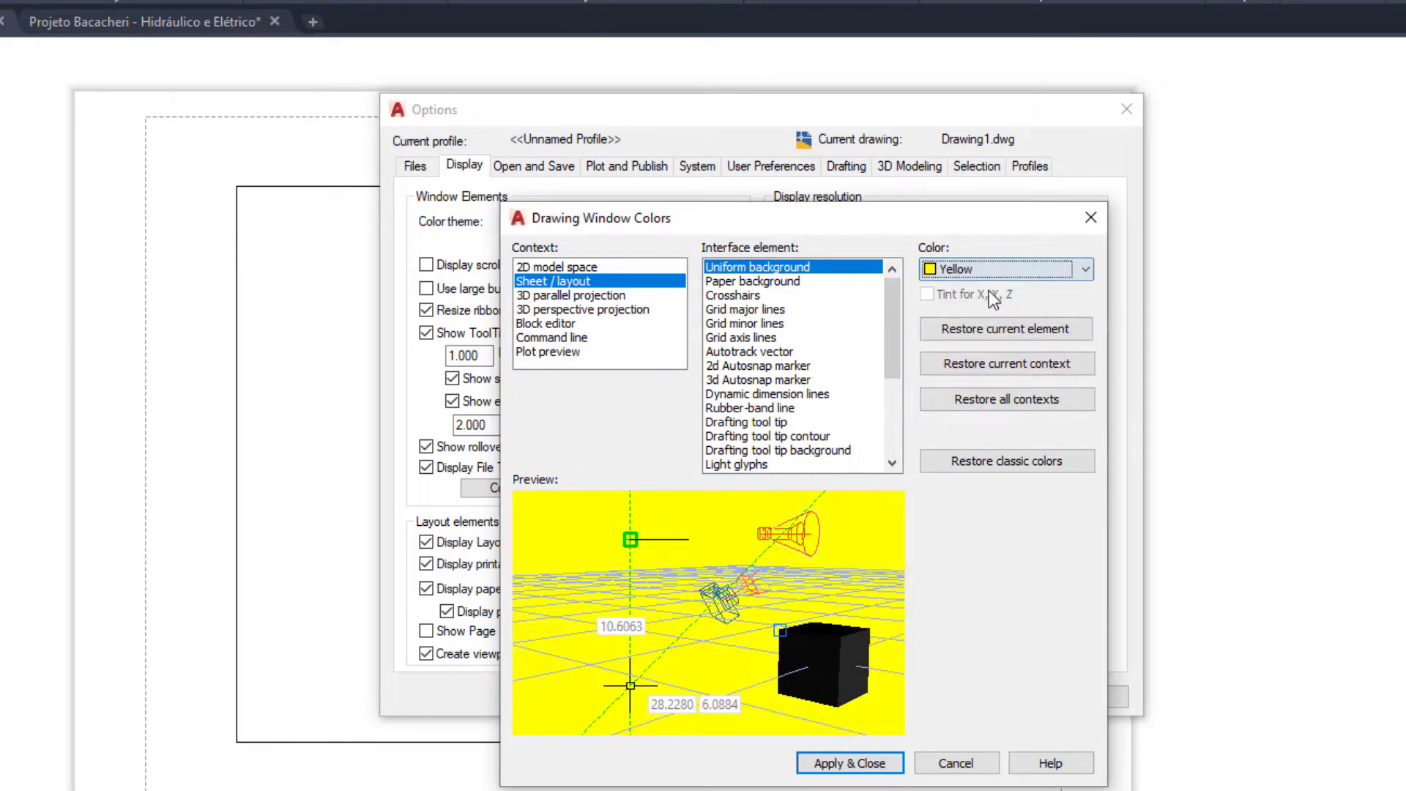
click(842, 766)
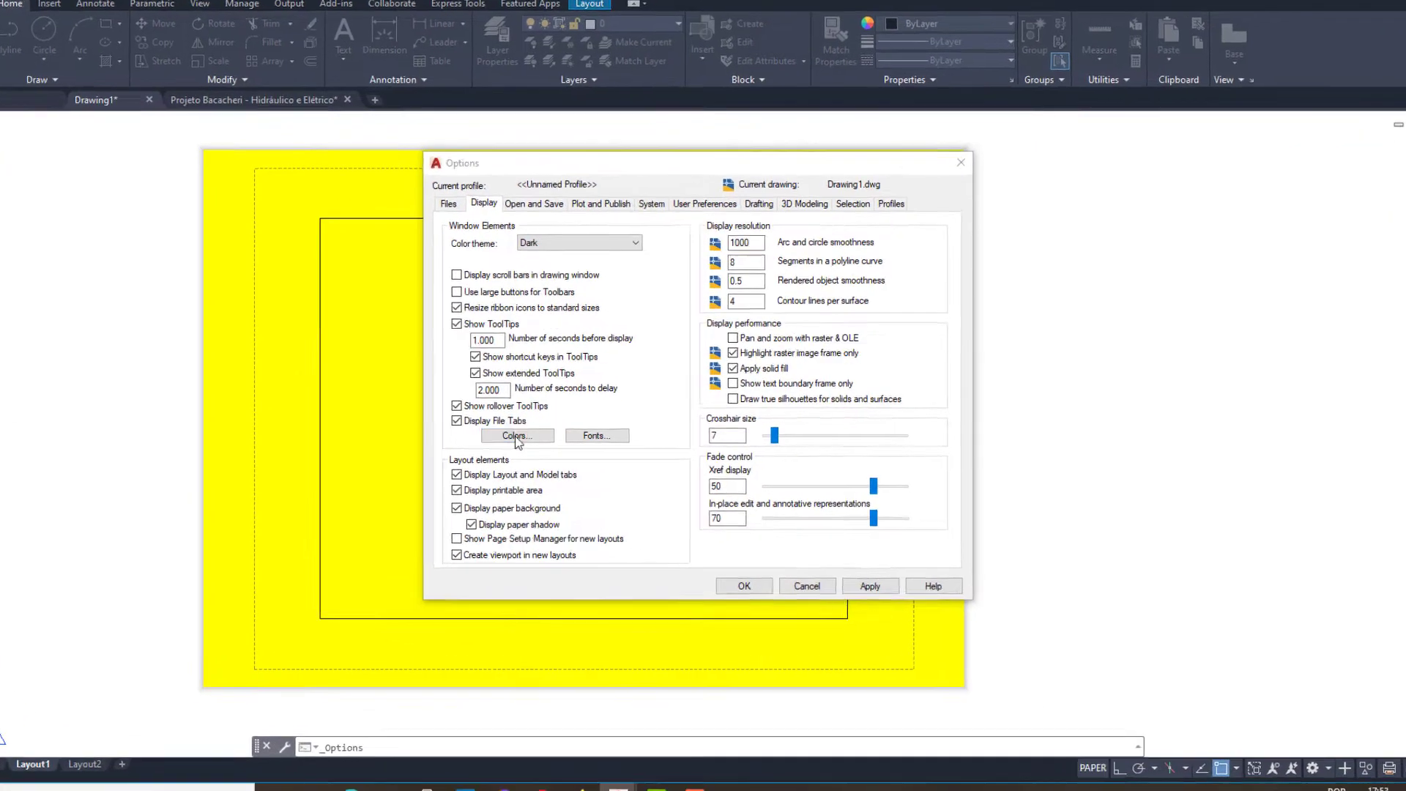
Set the Sheet/layout paper background colour to Yellow and apply it.
click(532, 436)
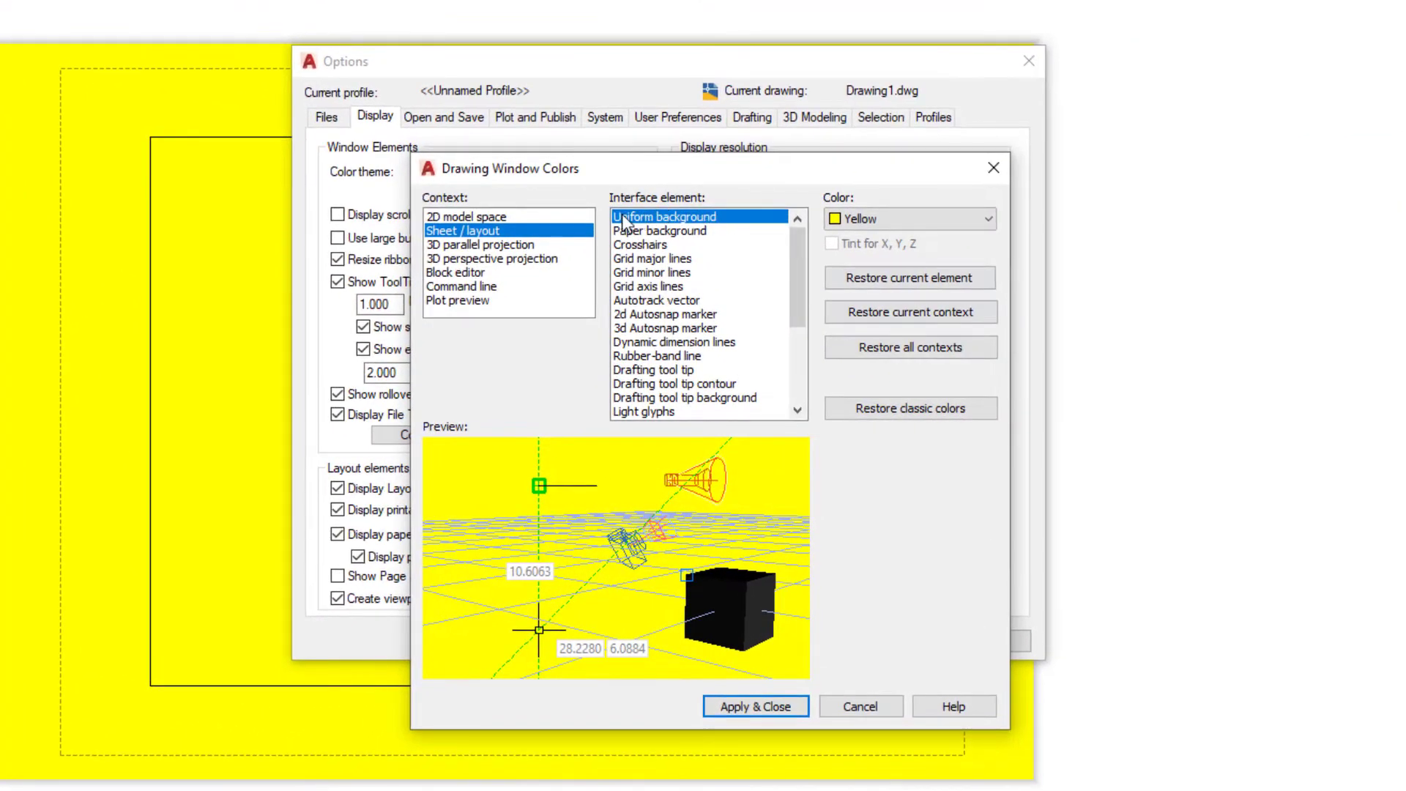
click(664, 232)
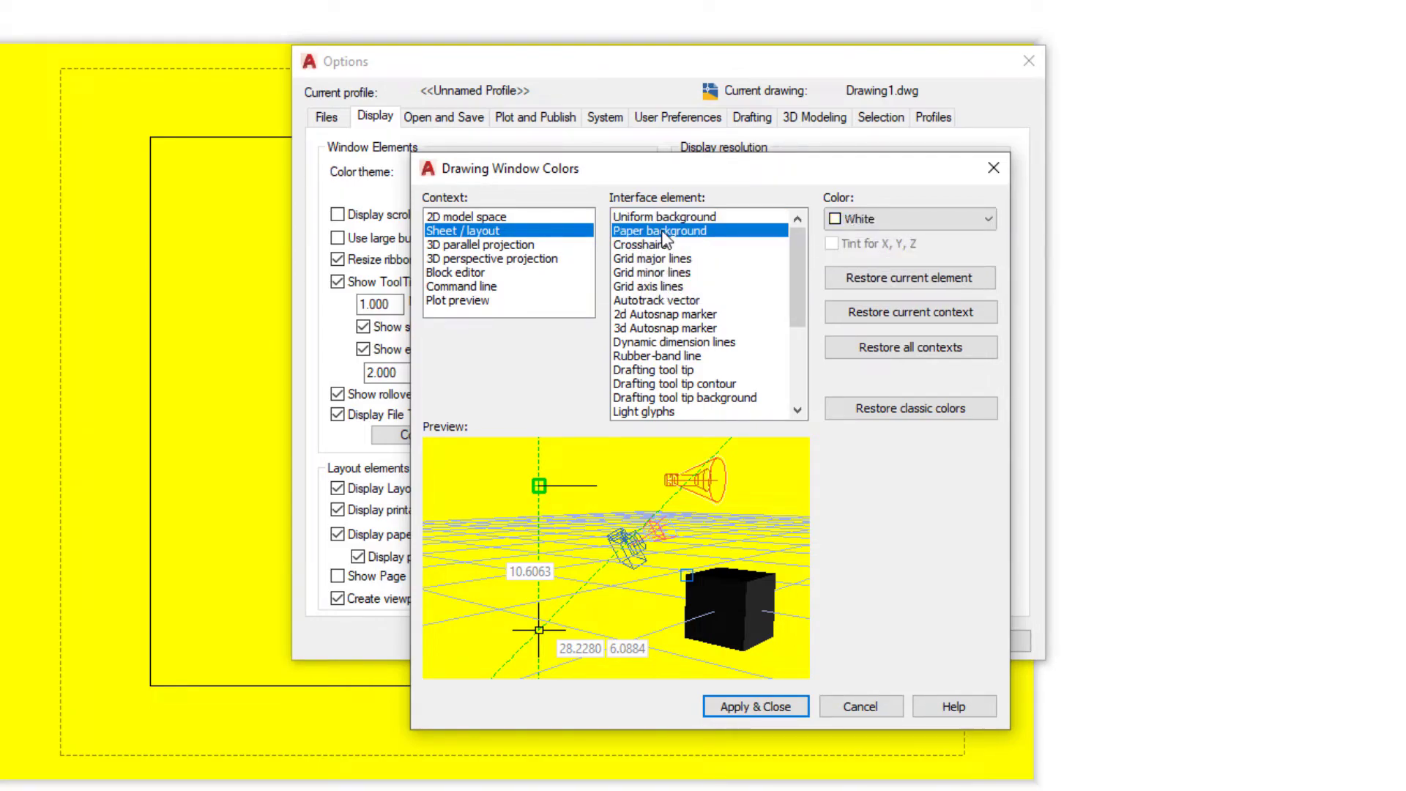
click(977, 222)
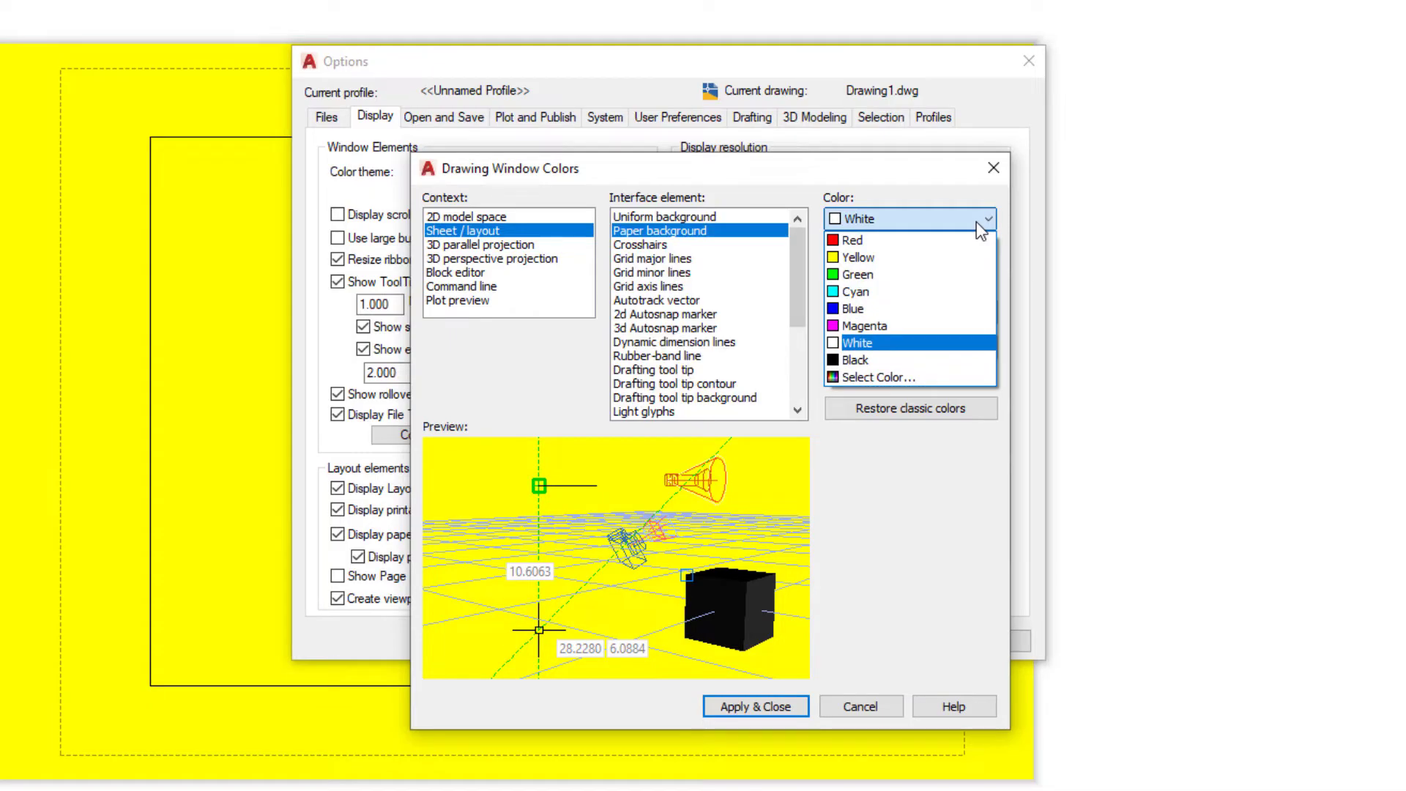
click(858, 257)
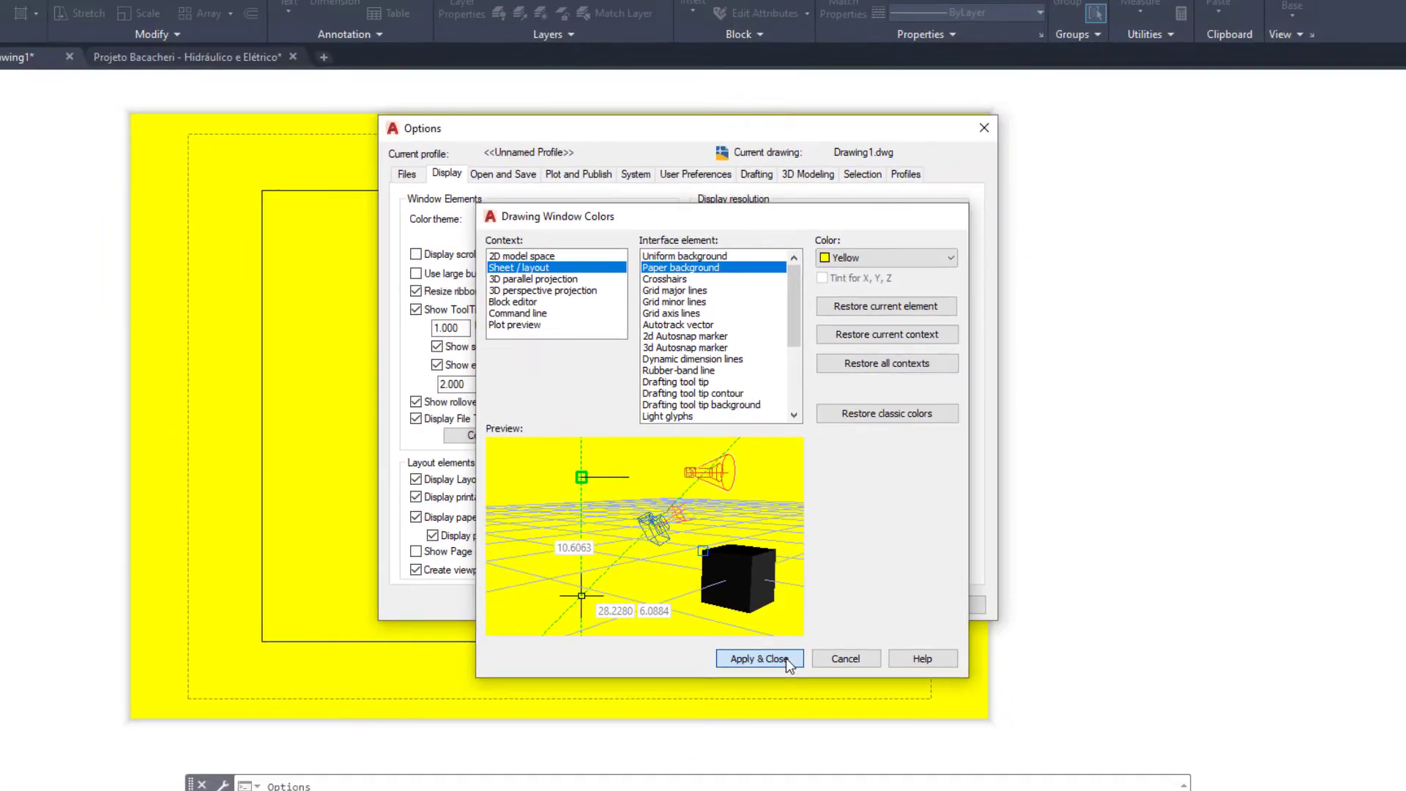
click(788, 706)
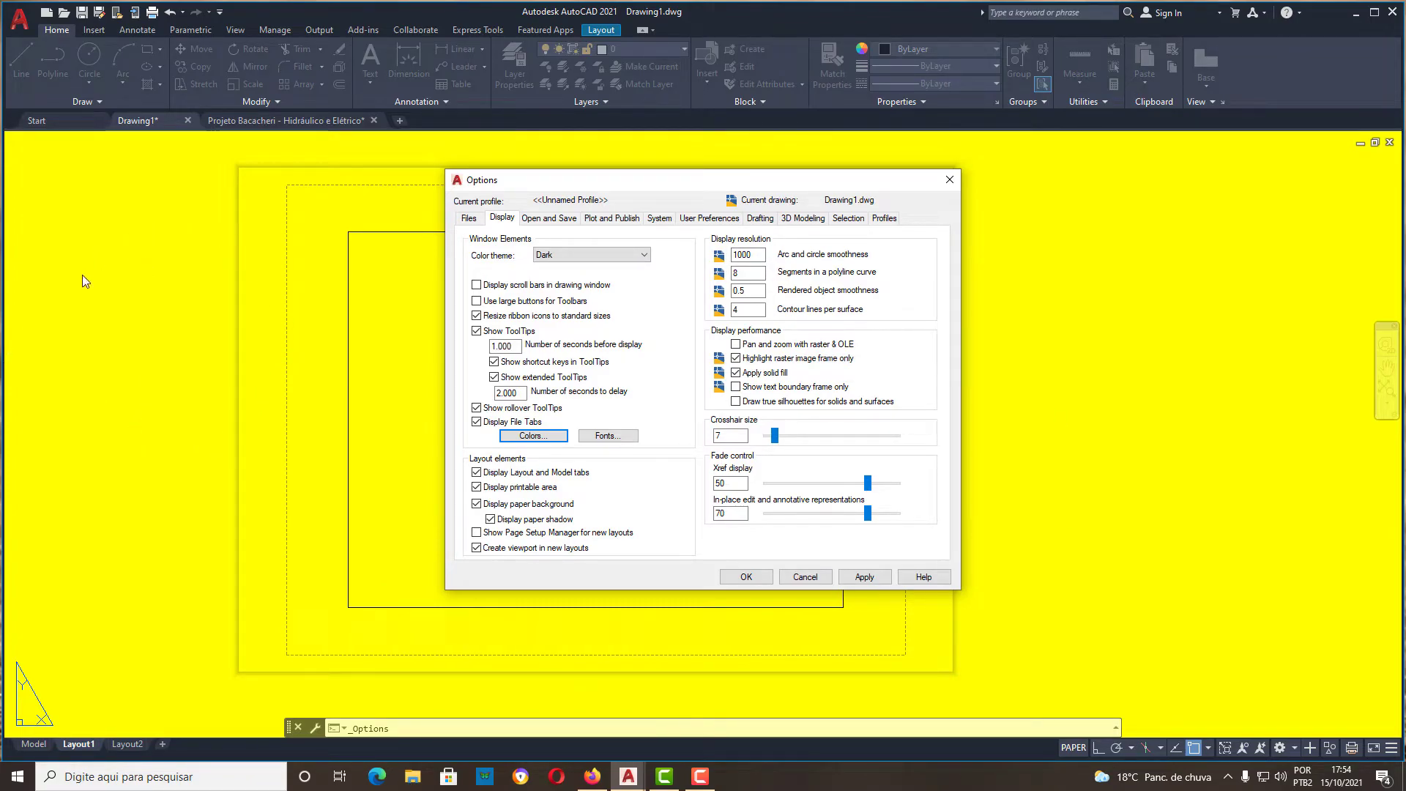
Set the Sheet/layout uniform background colour back to White.
click(542, 437)
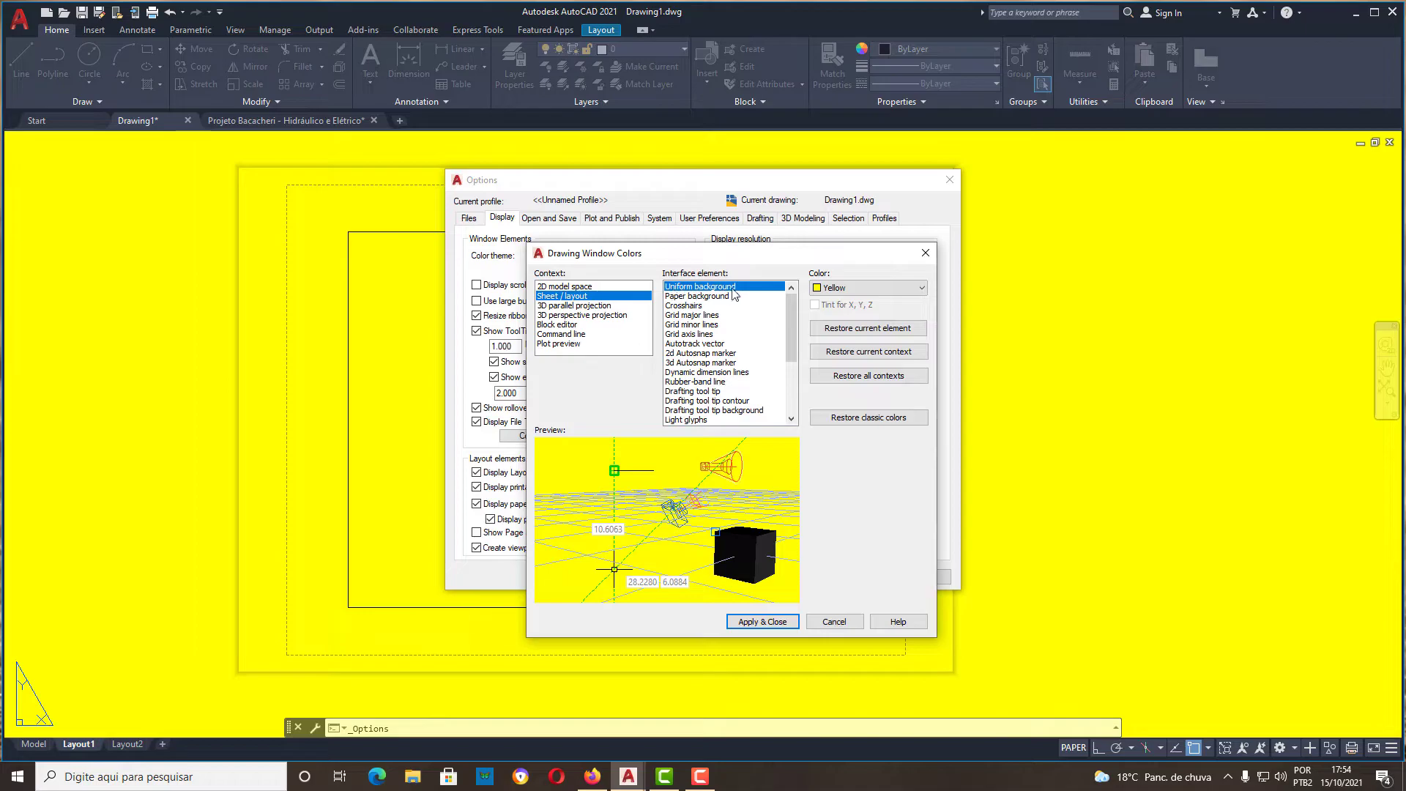
click(849, 290)
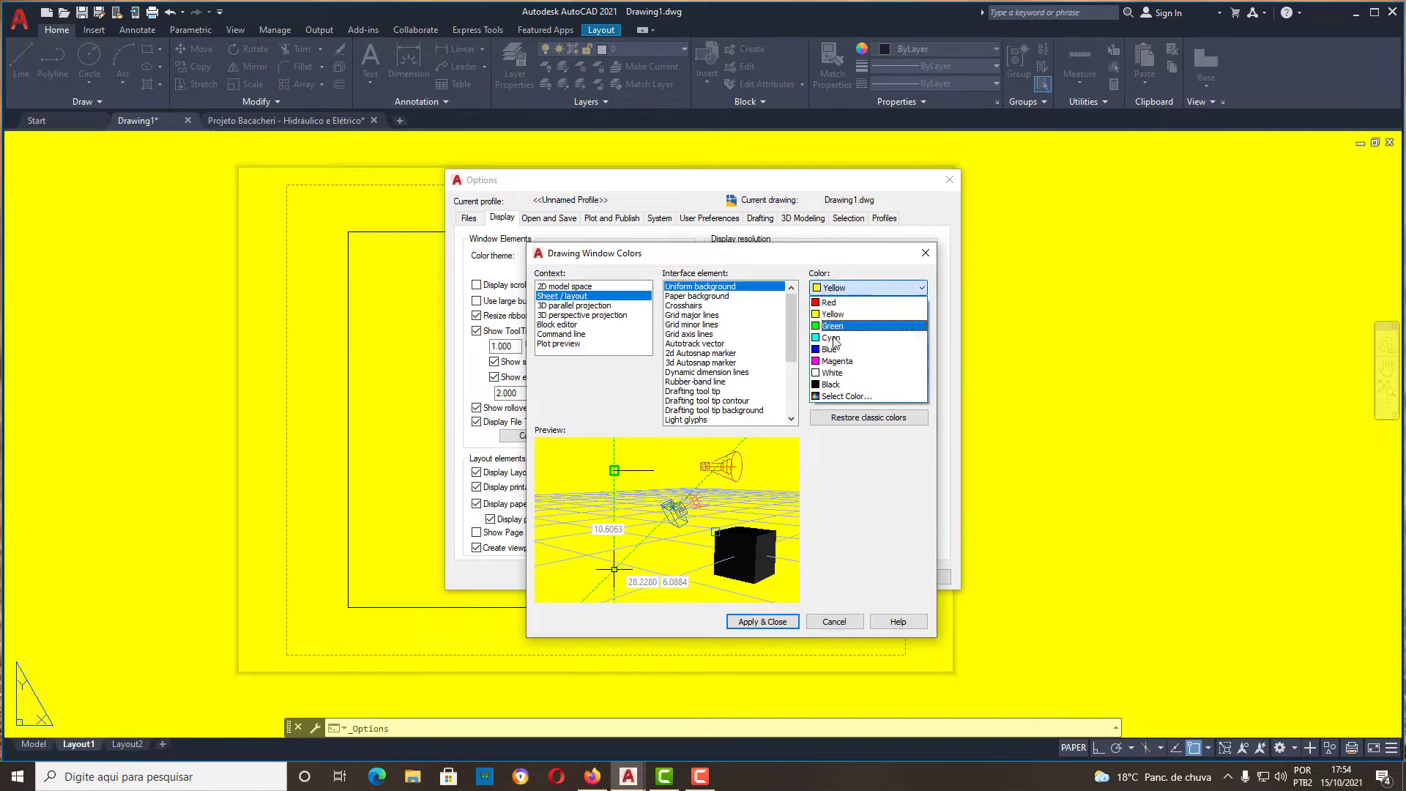
click(830, 372)
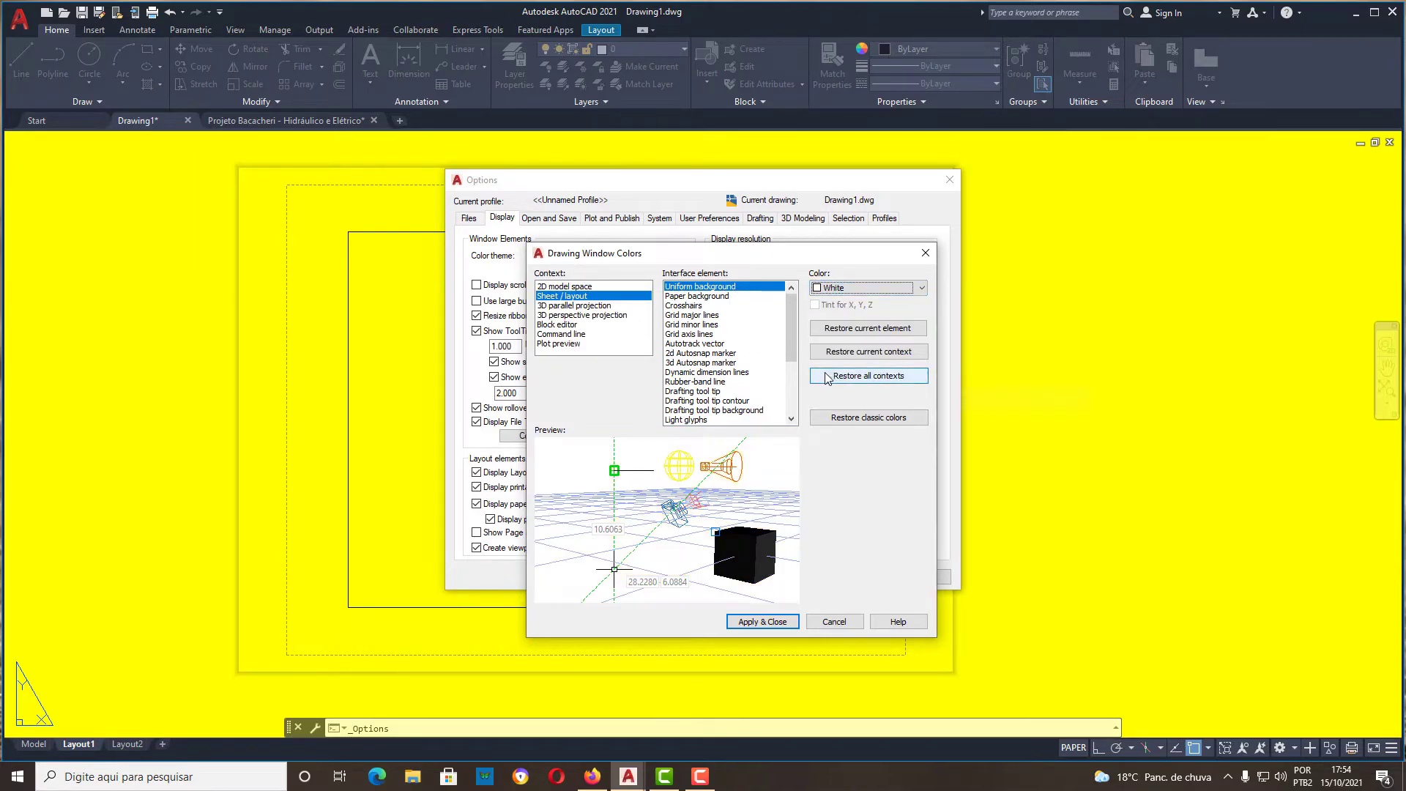
click(762, 622)
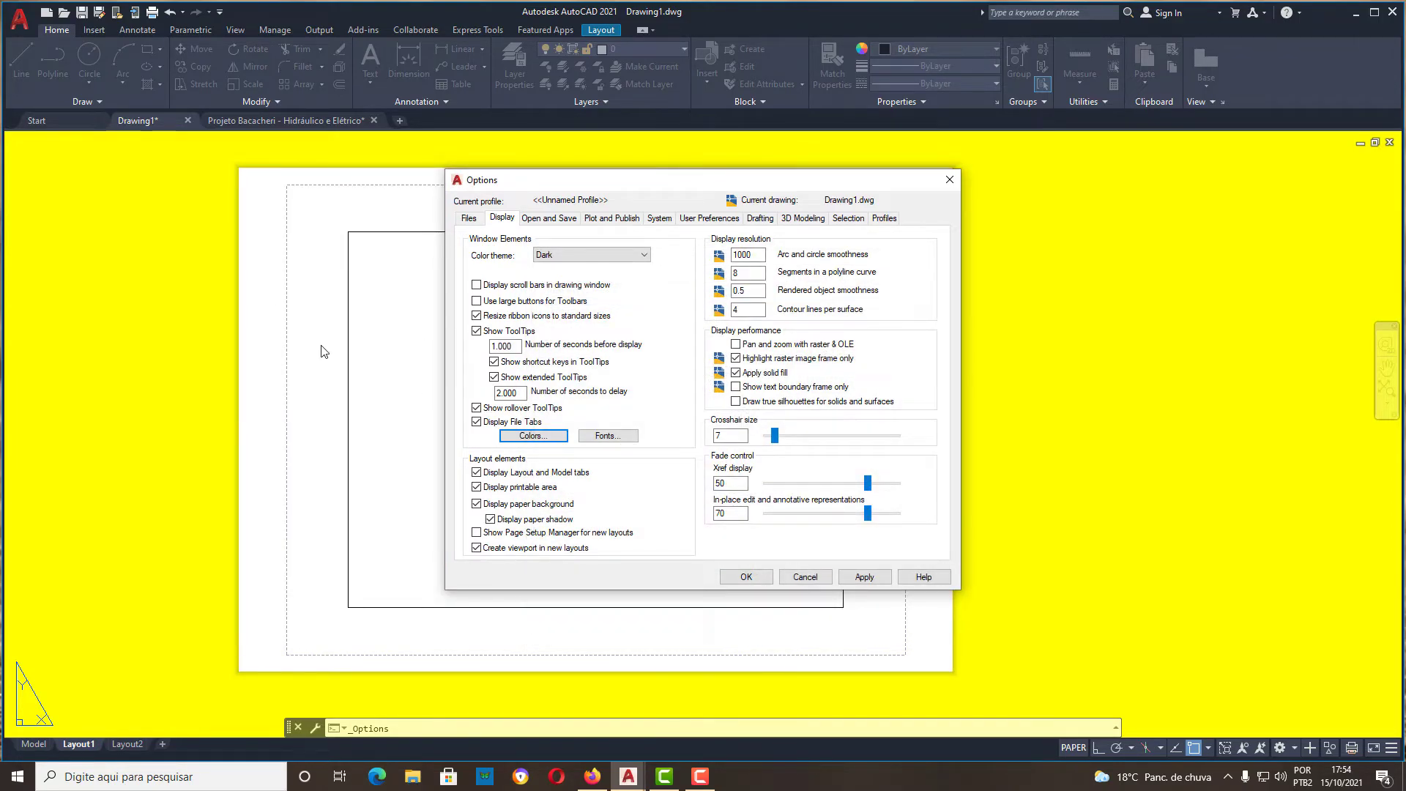
Set the Sheet/layout paper background back to White, then apply and close Options.
click(533, 437)
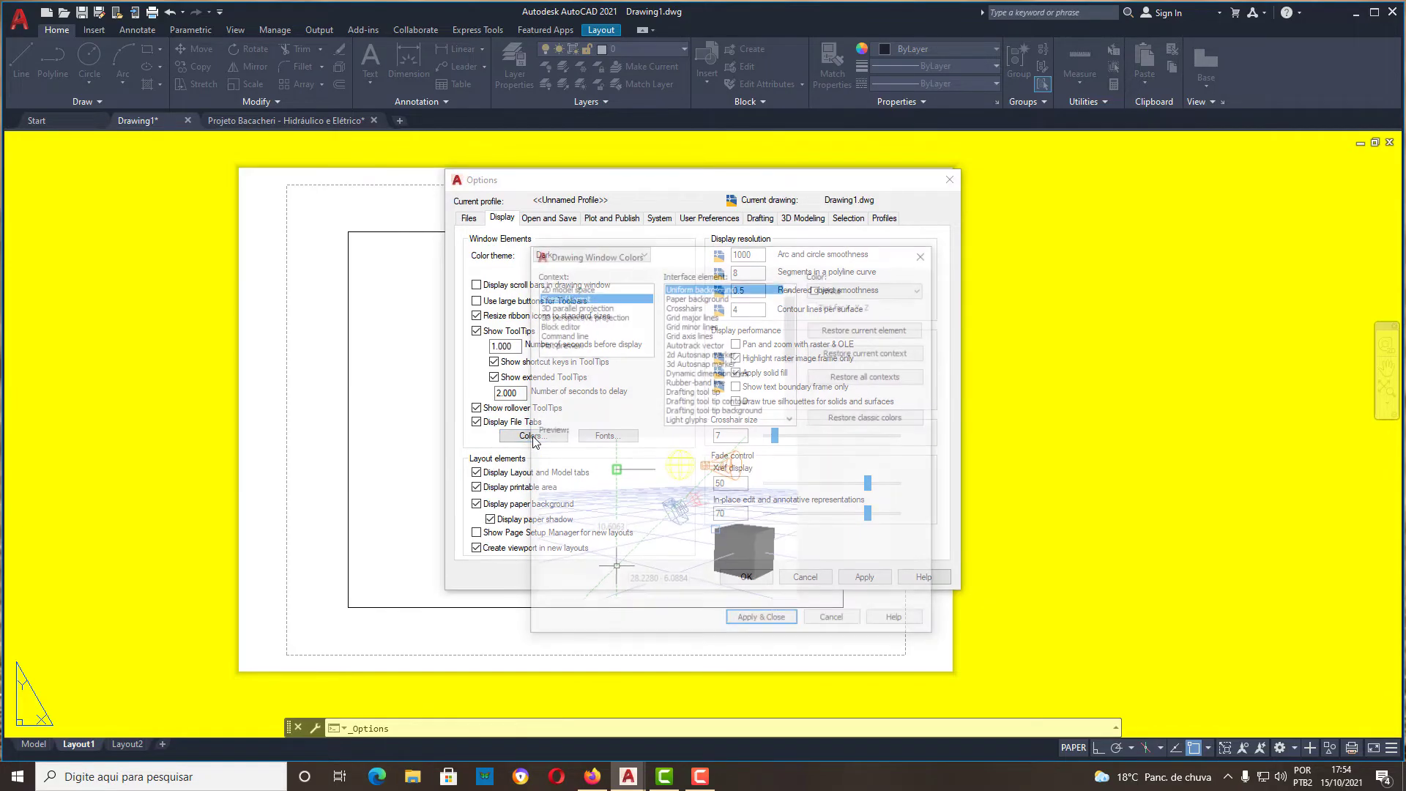
click(689, 297)
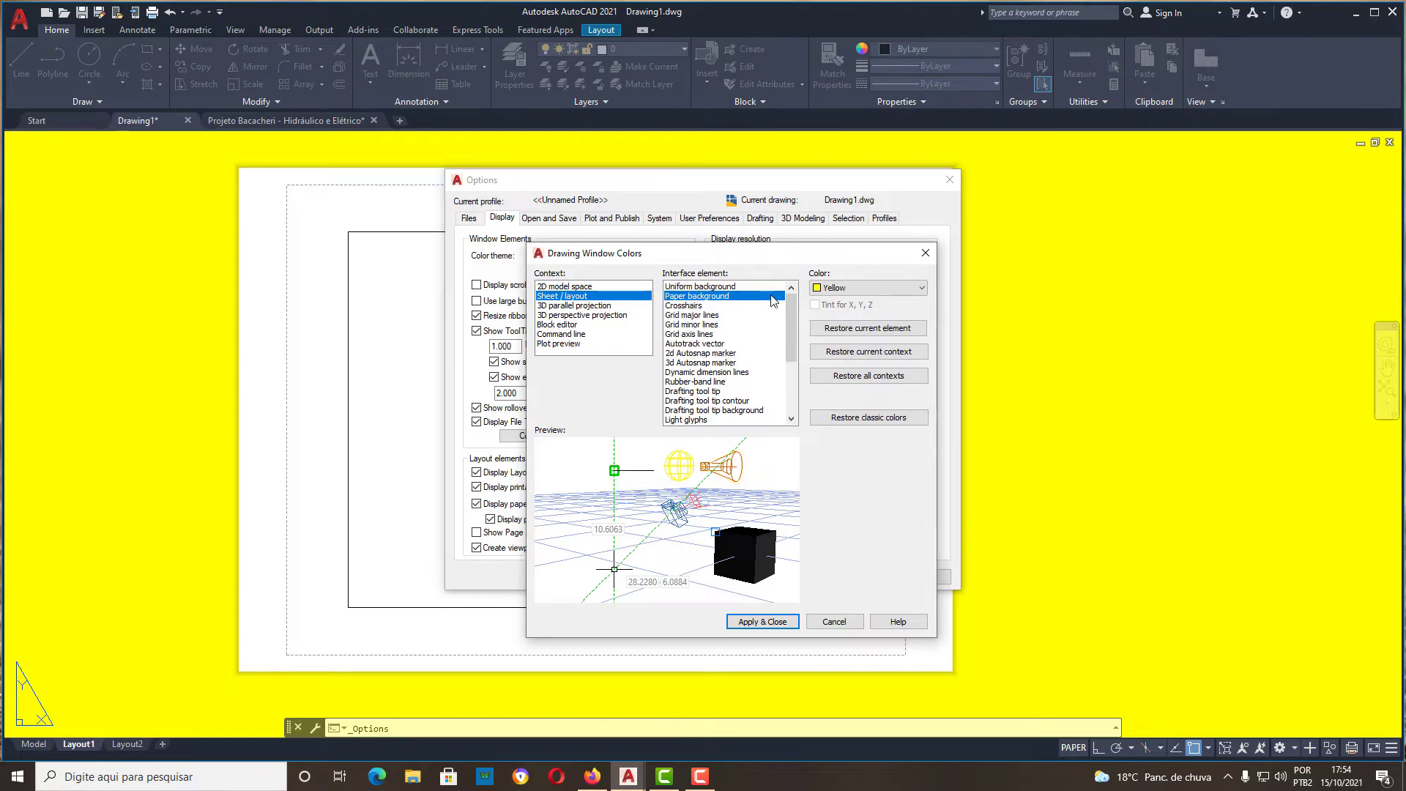
click(849, 287)
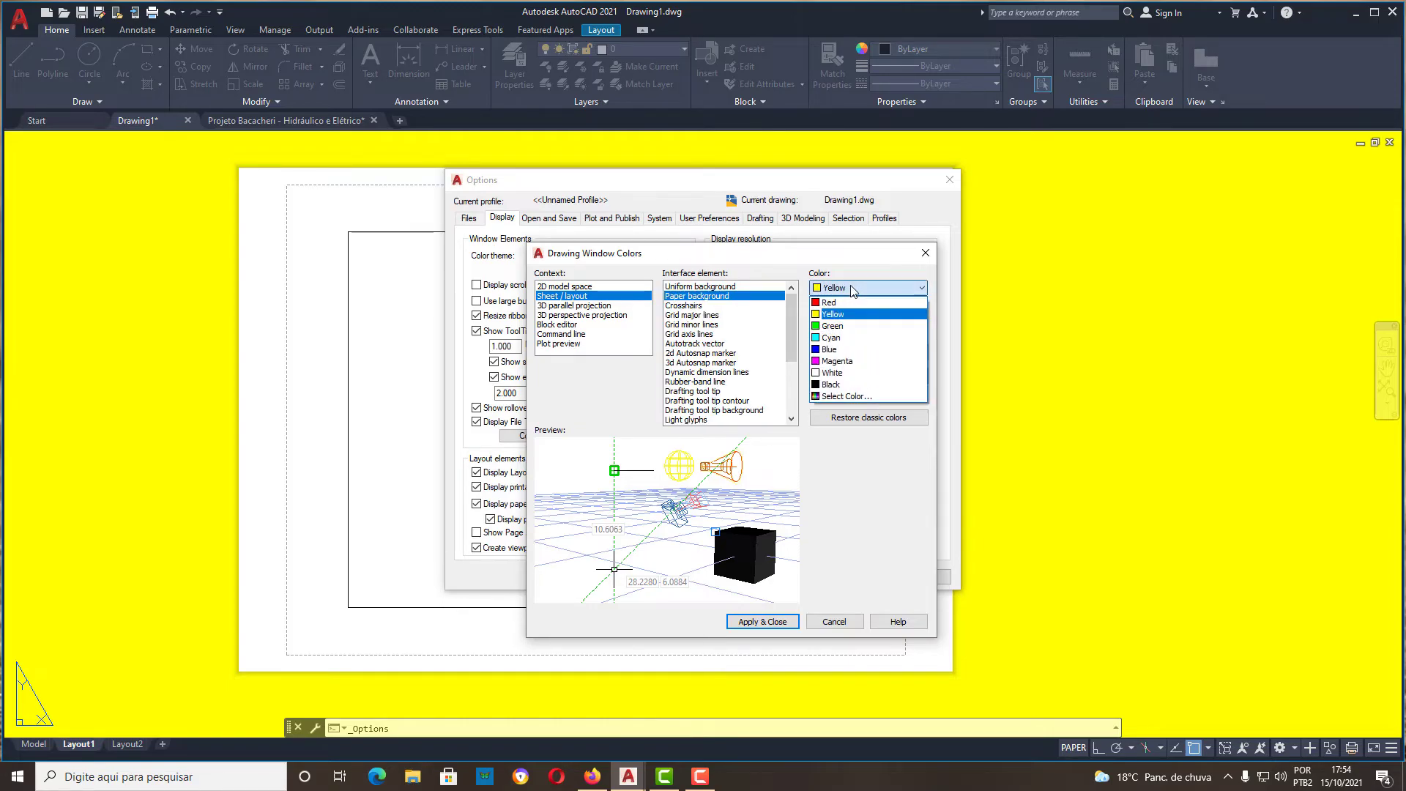
click(831, 373)
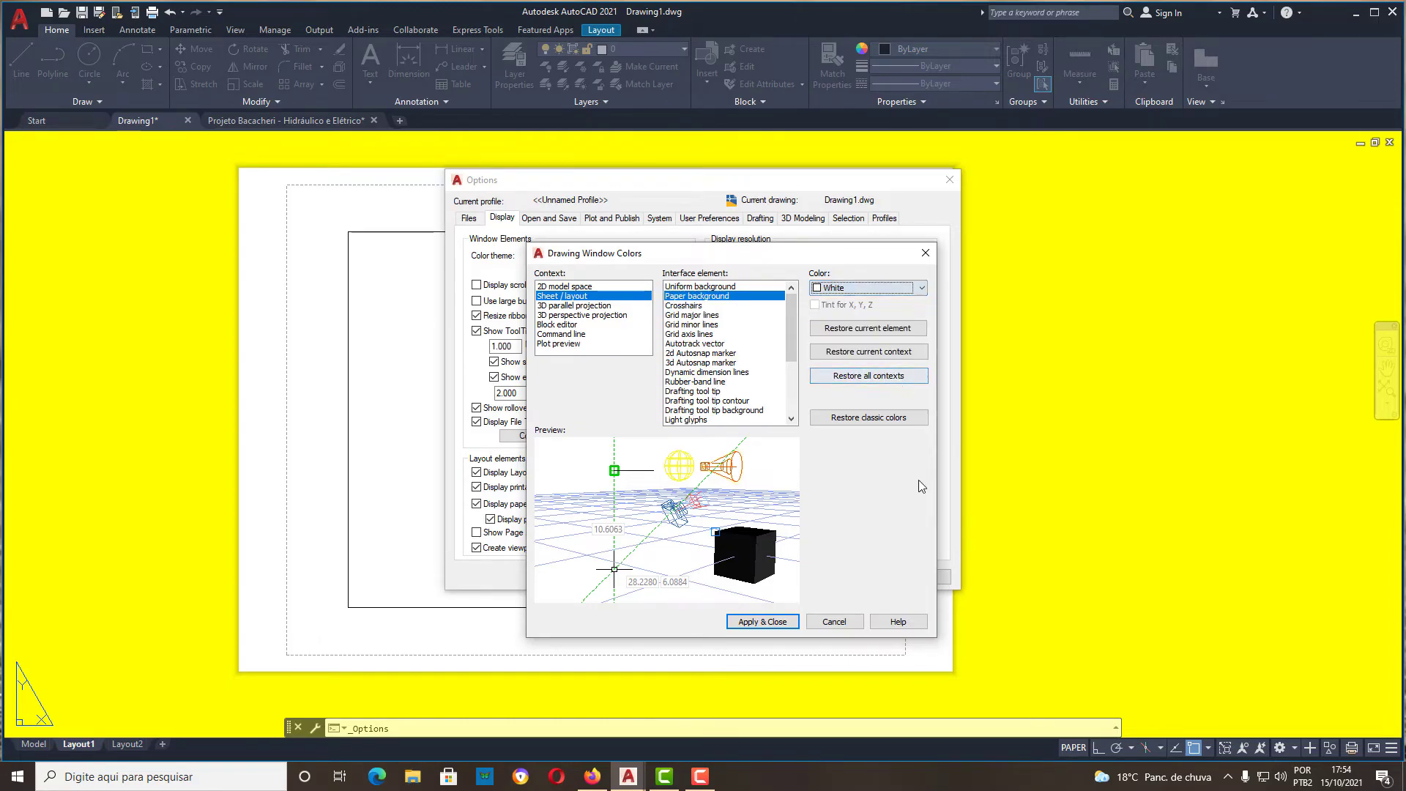
click(762, 623)
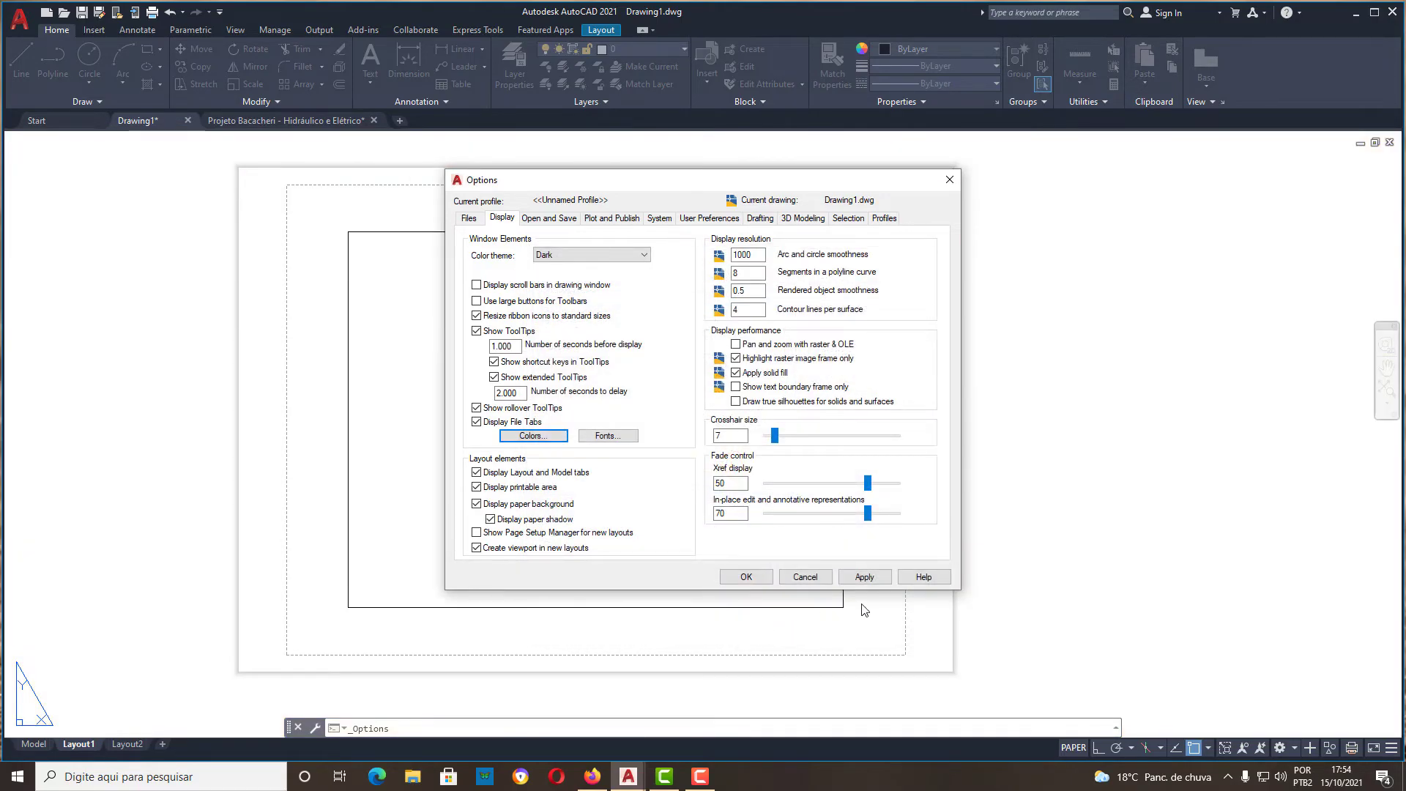
click(864, 577)
click(746, 577)
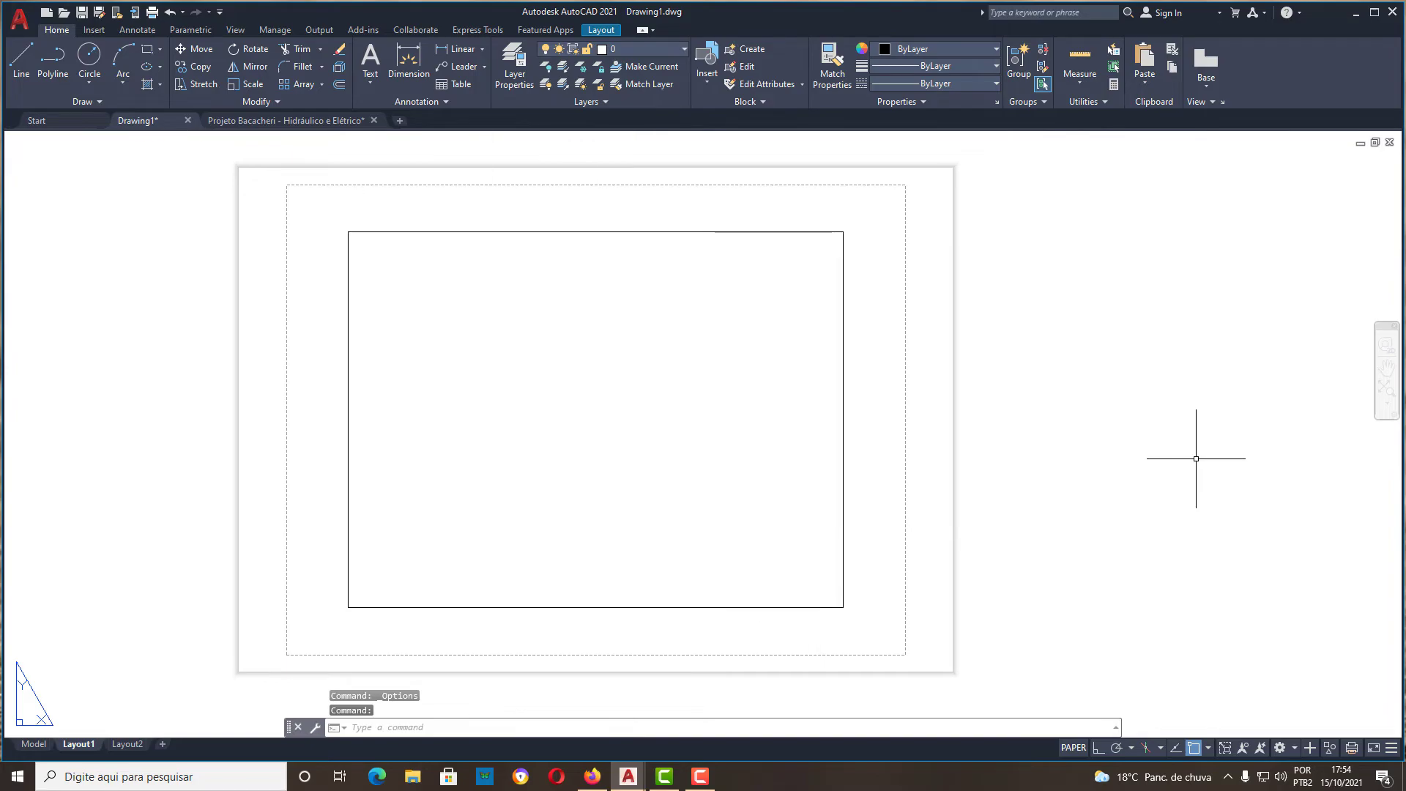